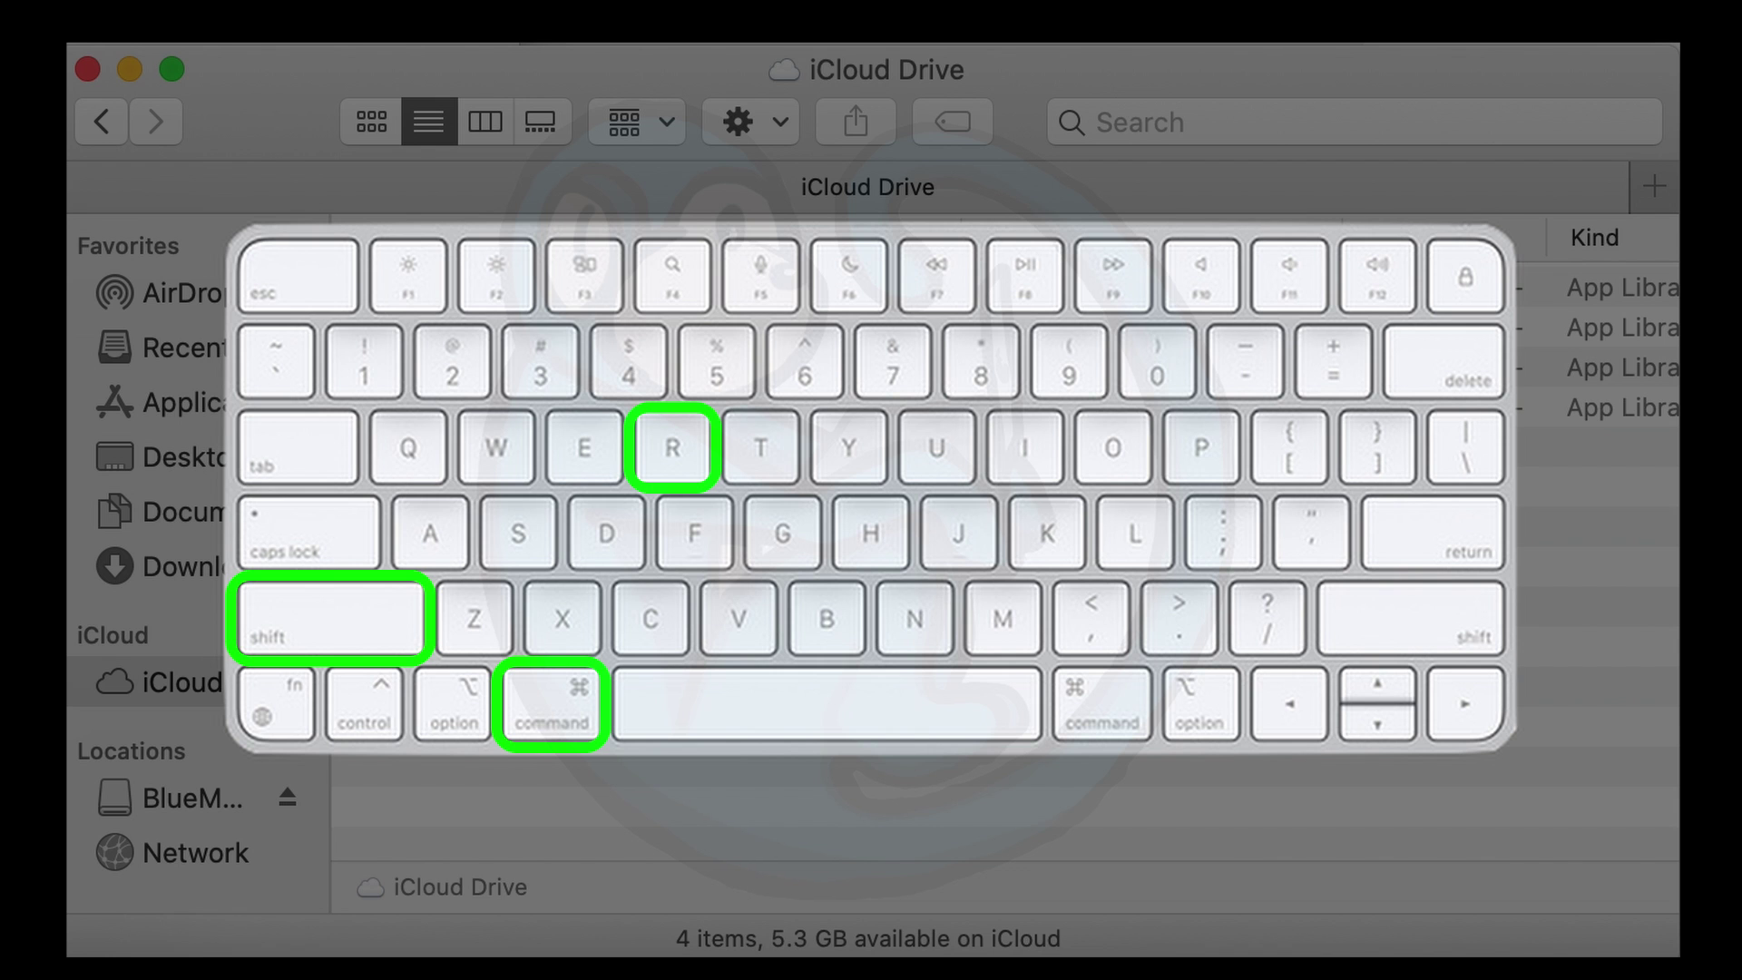
Open Finder's AirDrop window using Shift+Command+R and a Spotlight search for AirDrop.
key(super+shift+r)
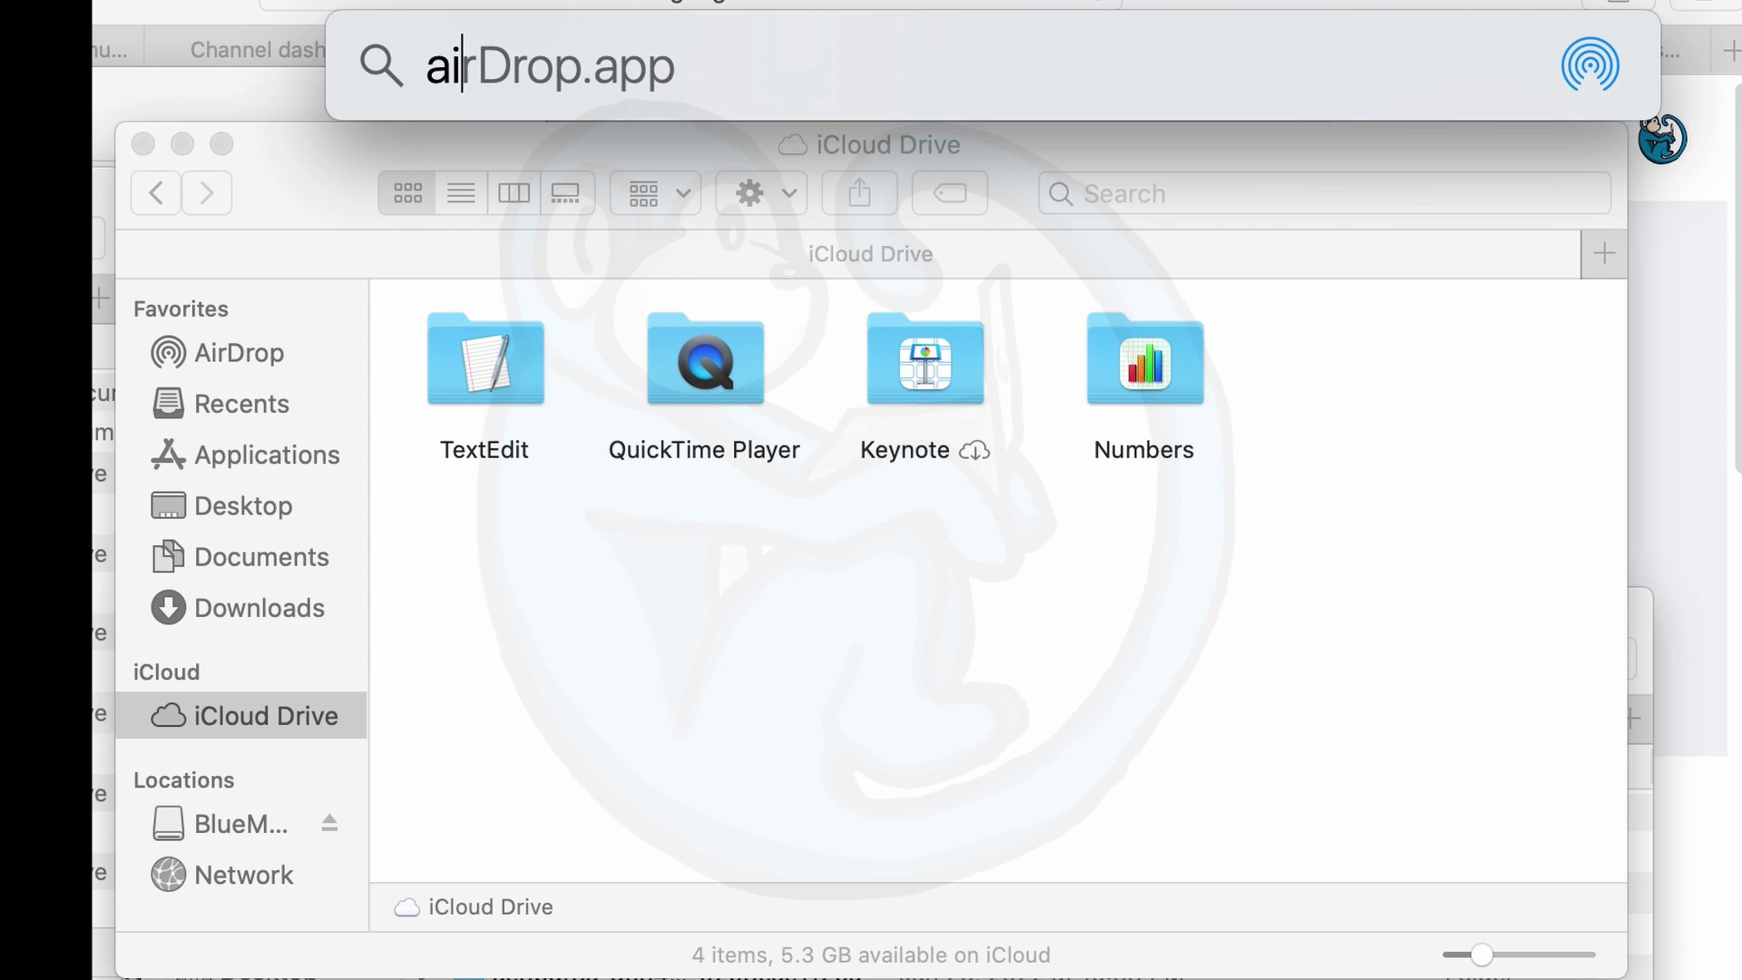
text(rdro)
text(p)
key(Return)
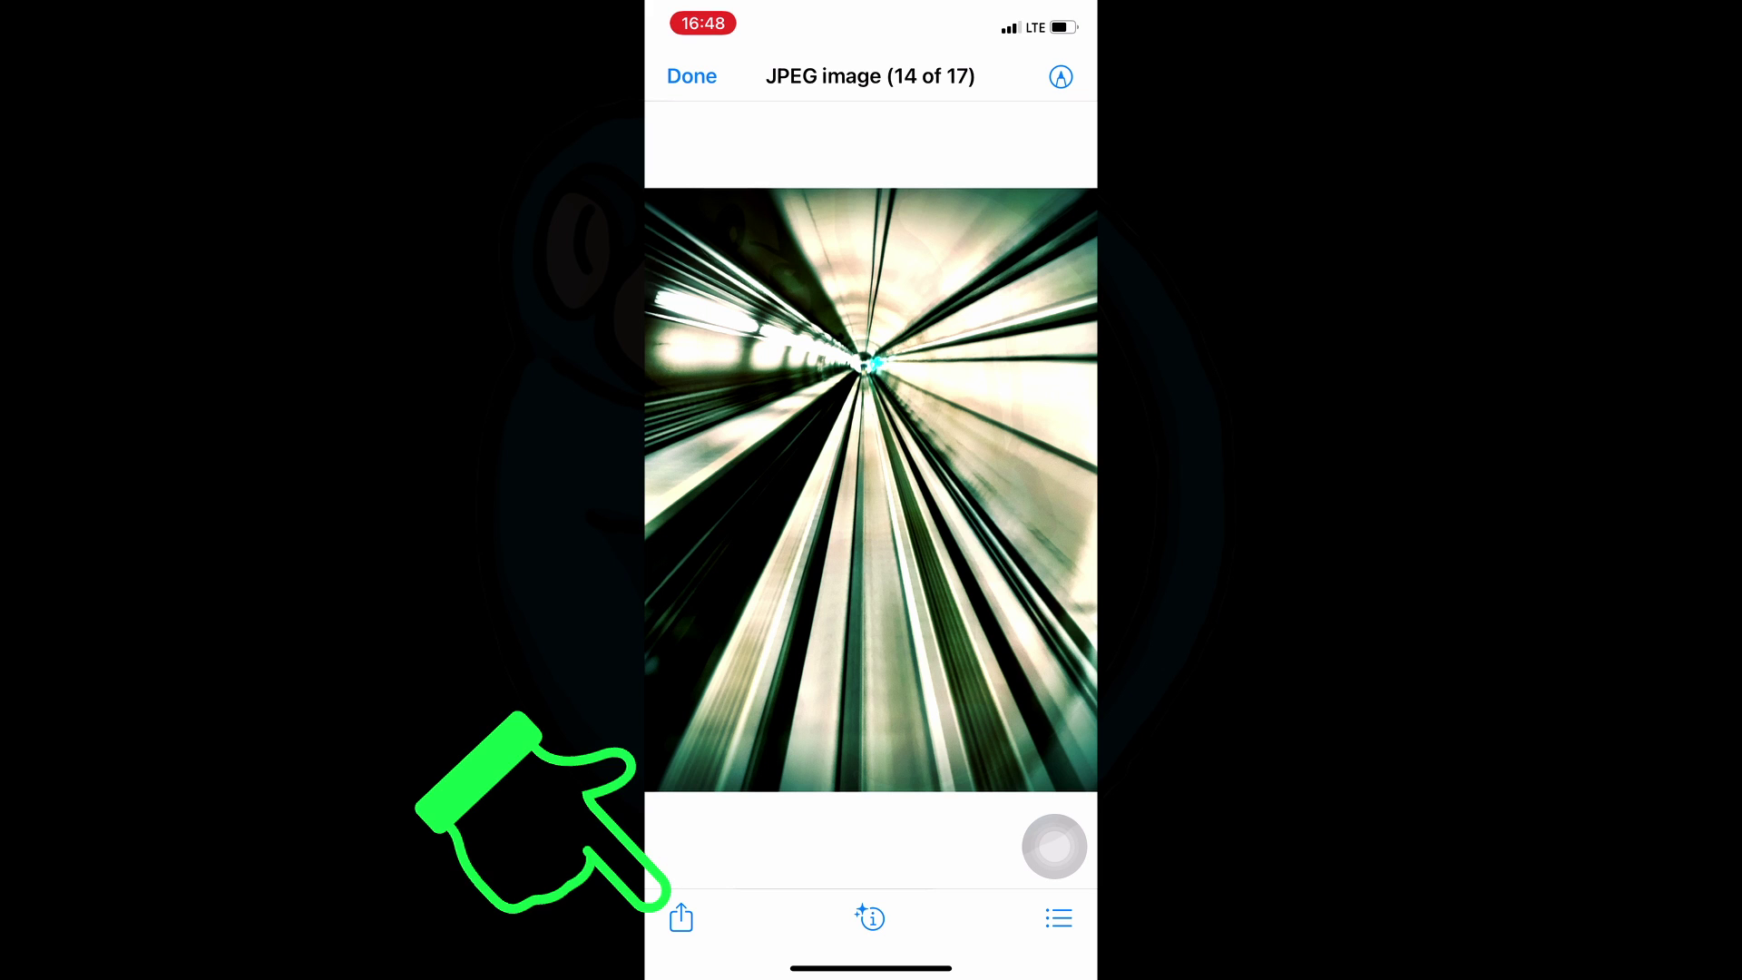
Bring up the share sheet for the 4.1 MB tunnel JPEG photo.
click(680, 917)
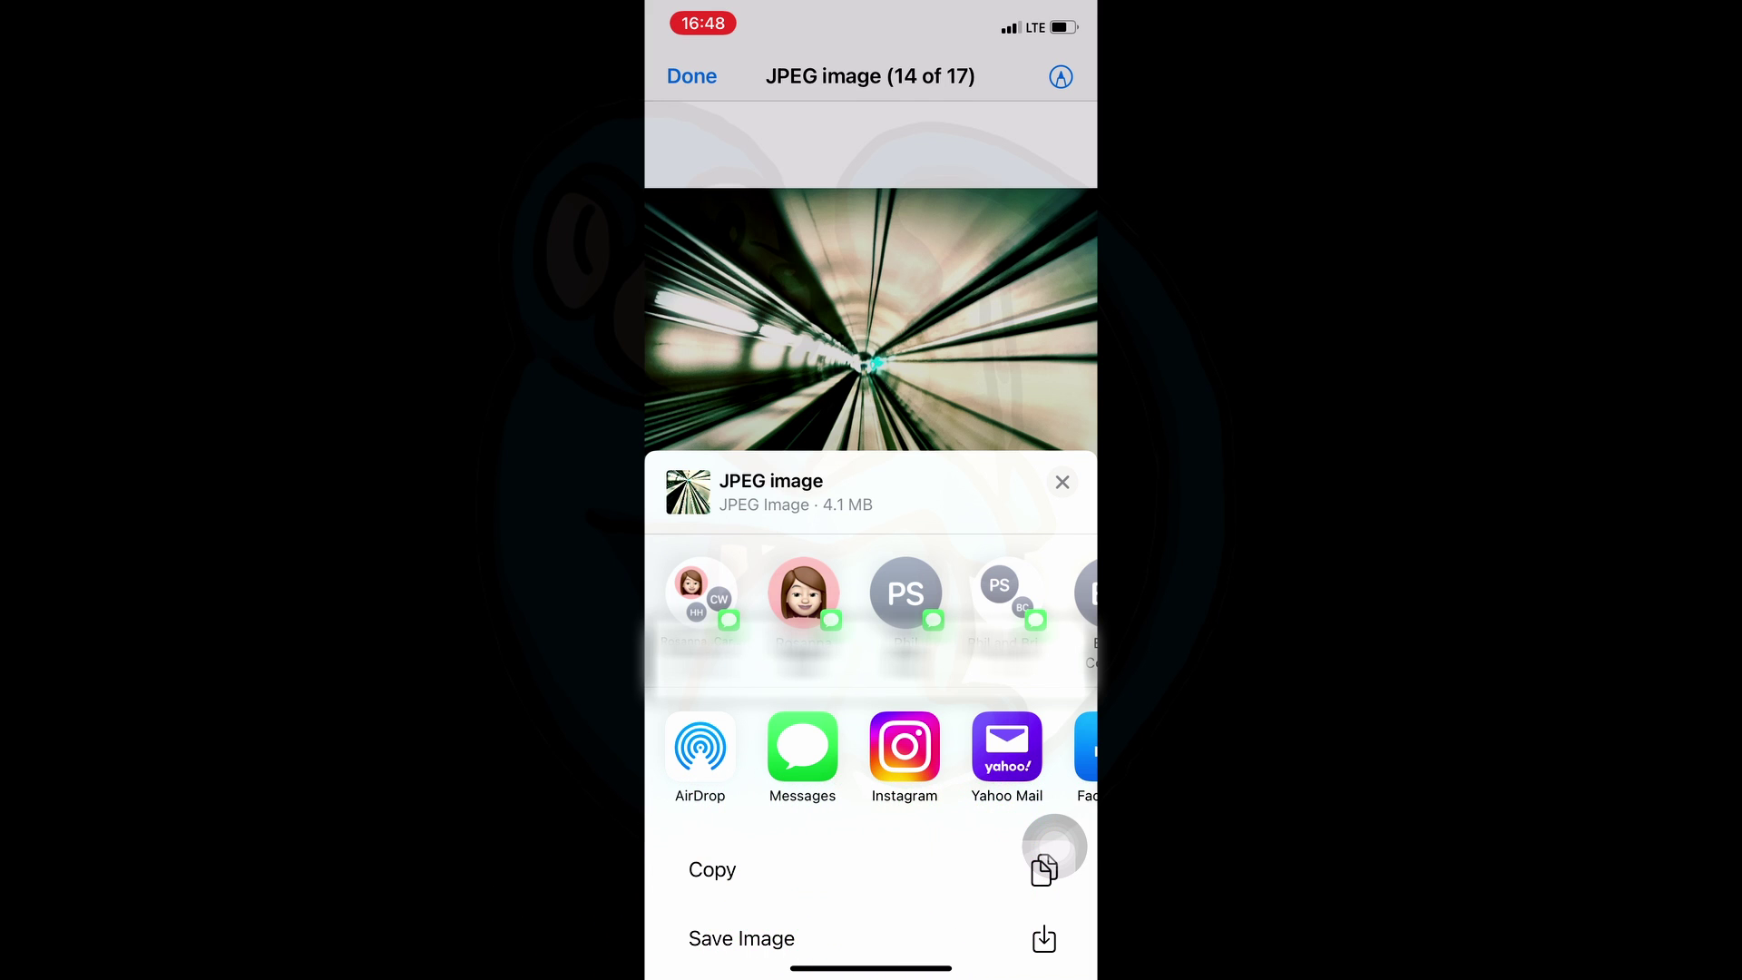
AirDrop the photo to the Mac, keep discoverability set to Everyone, and accept it.
click(700, 746)
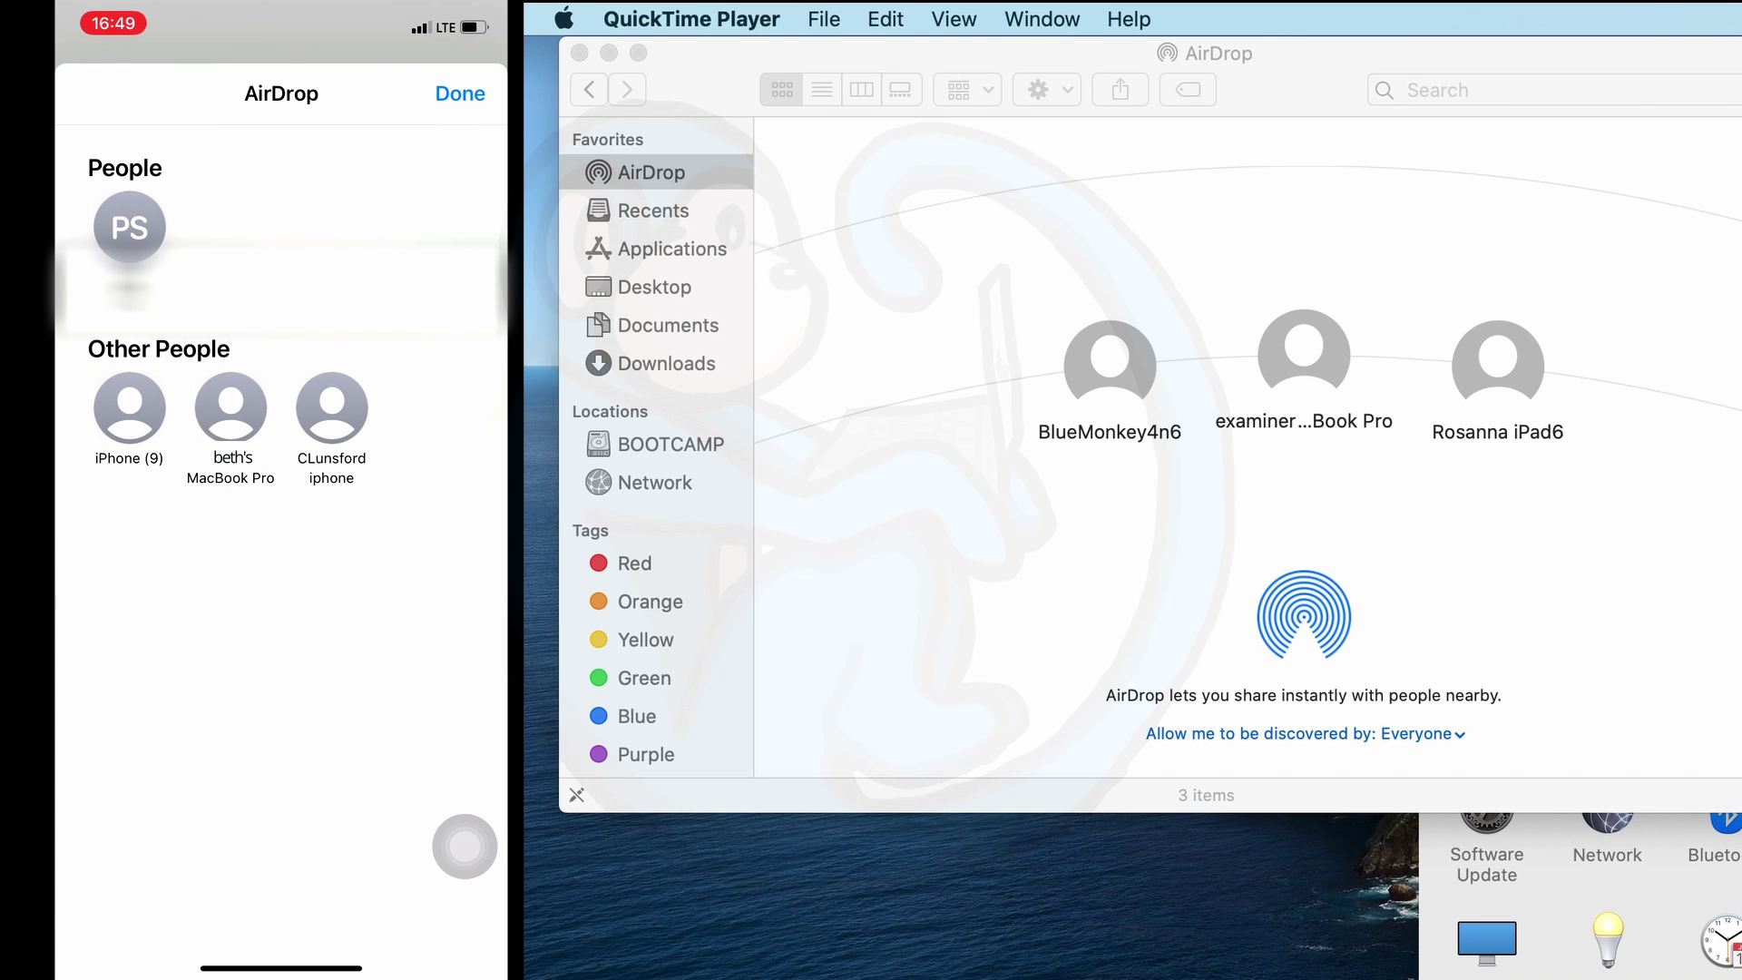
click(1416, 735)
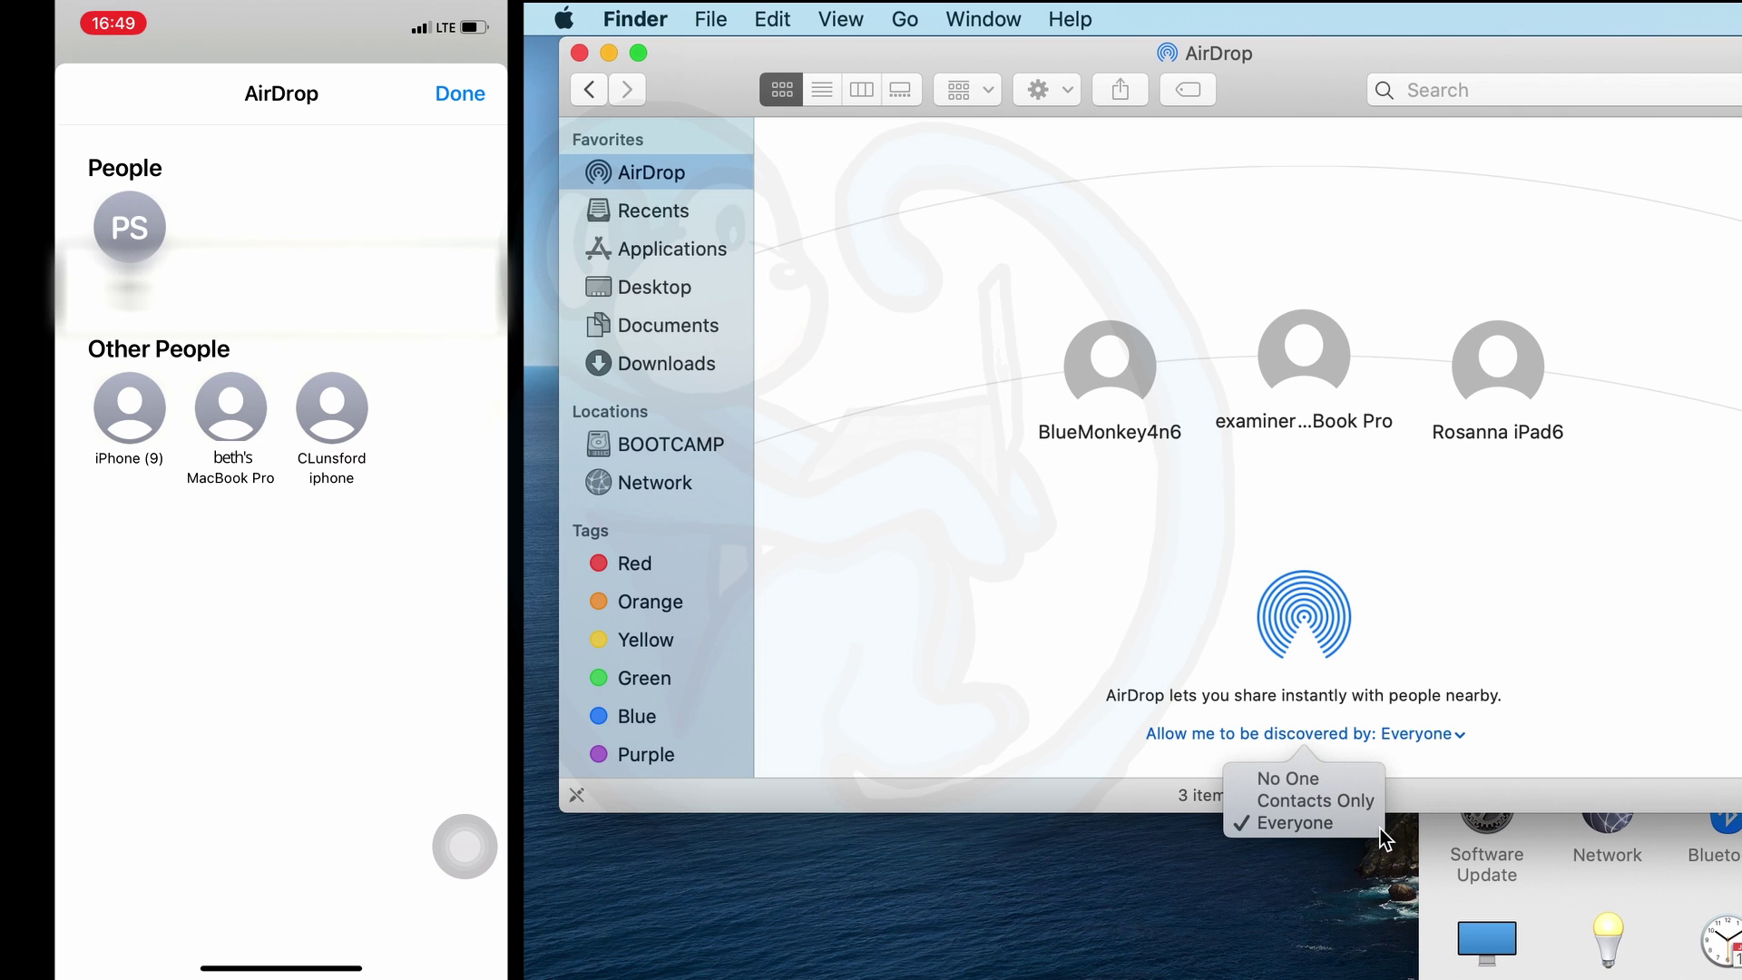
click(1669, 635)
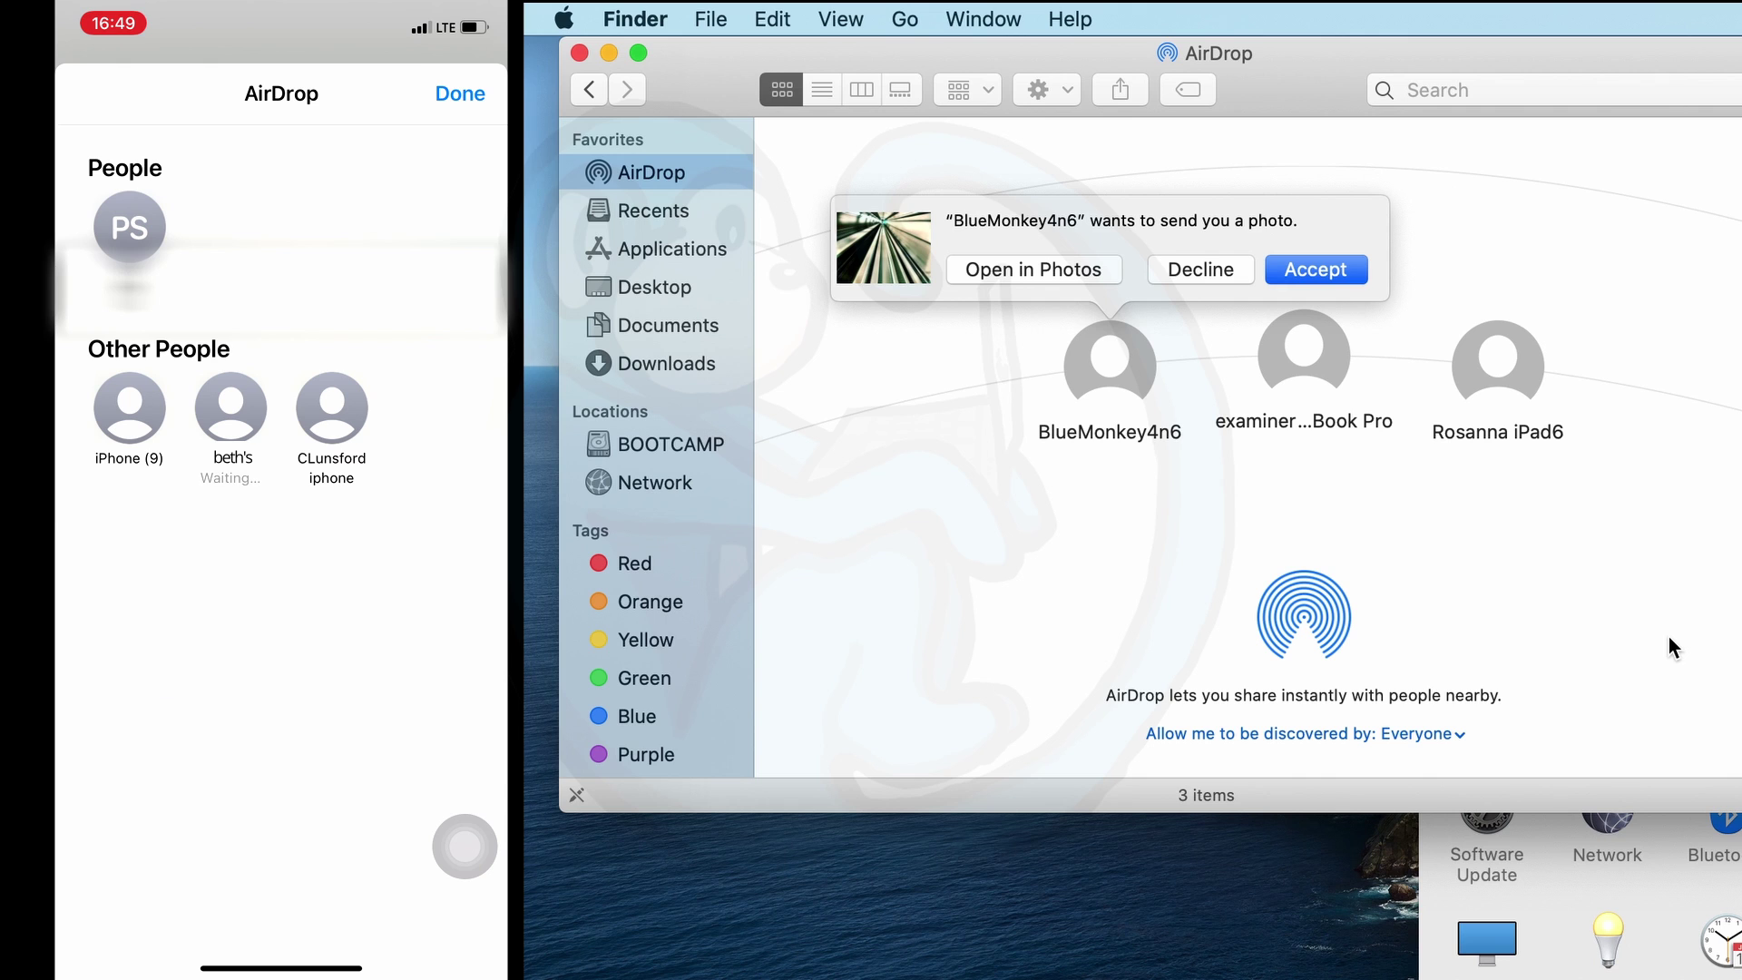
click(1315, 270)
Select JPEG image.JPEG in Downloads and preview it with Quick Look.
click(682, 365)
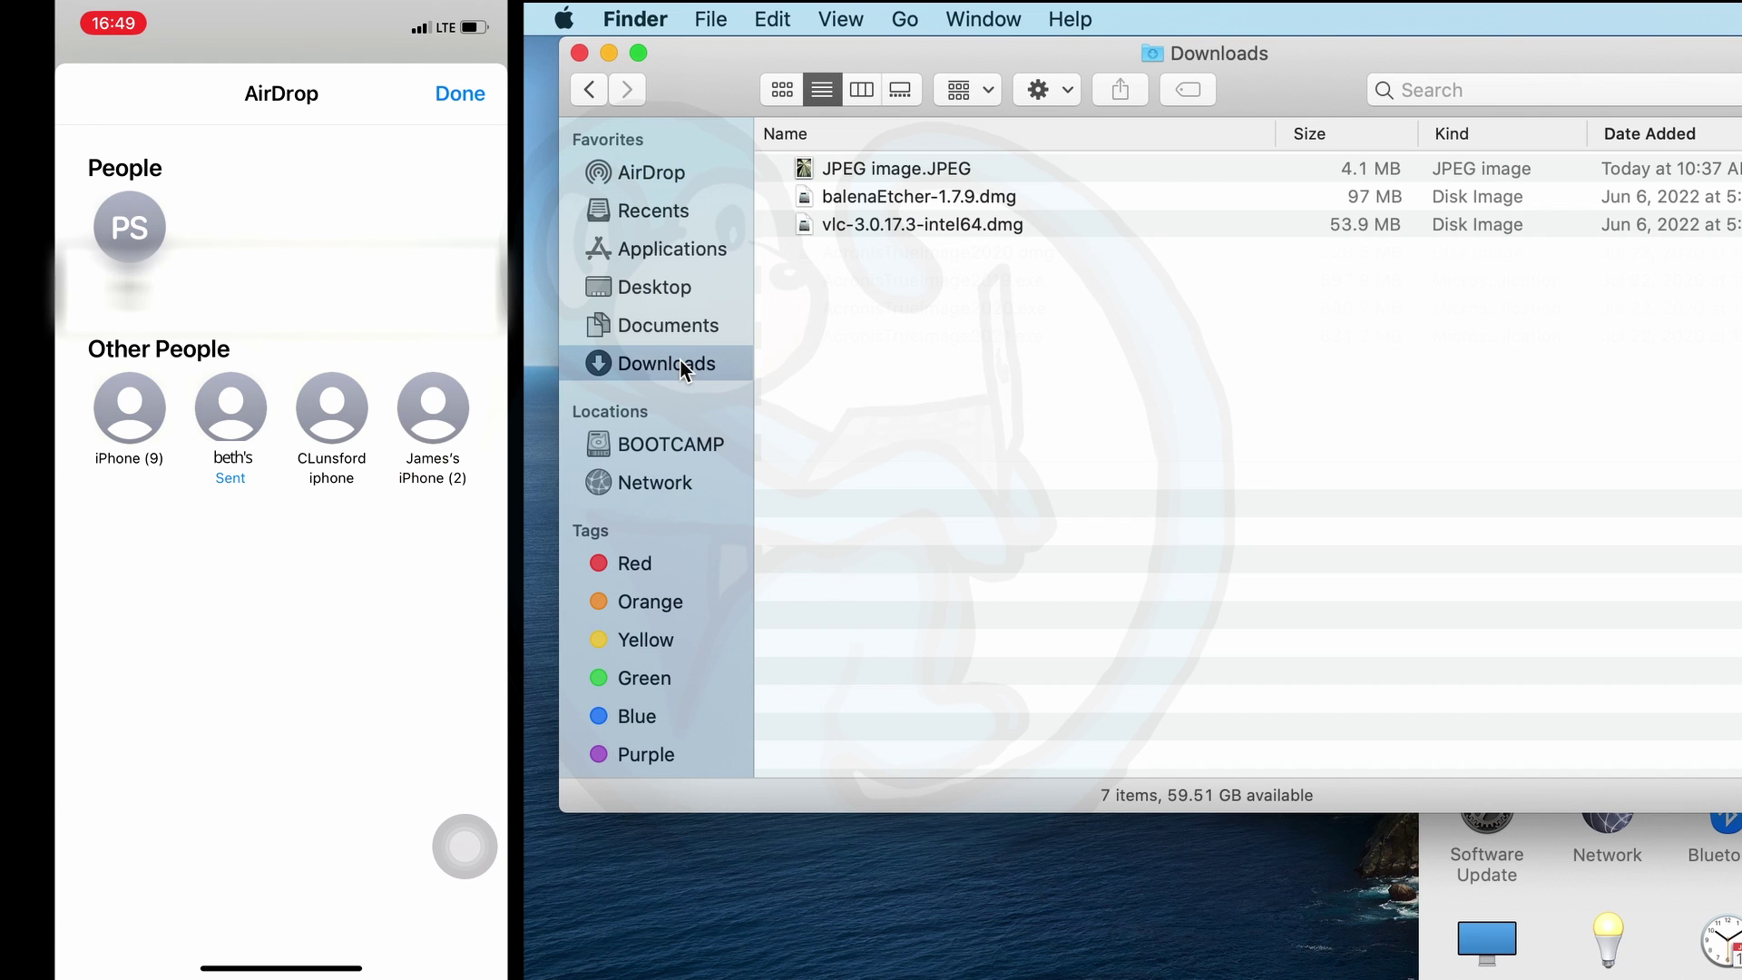
click(887, 172)
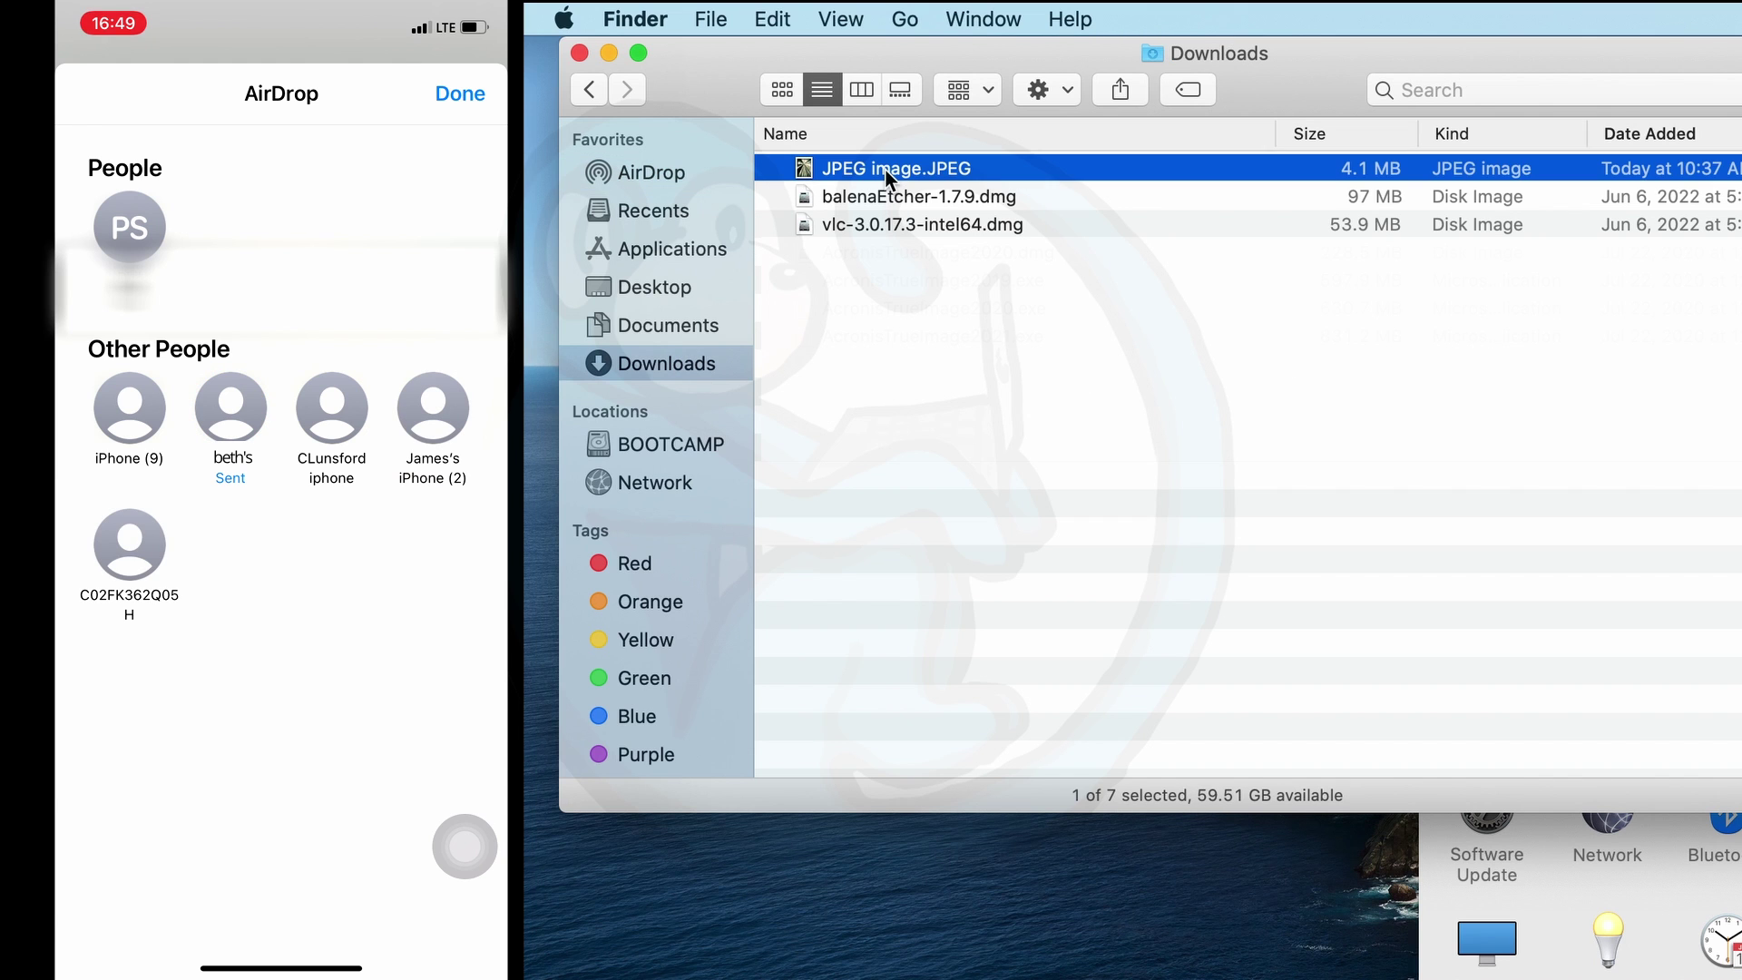
key(space)
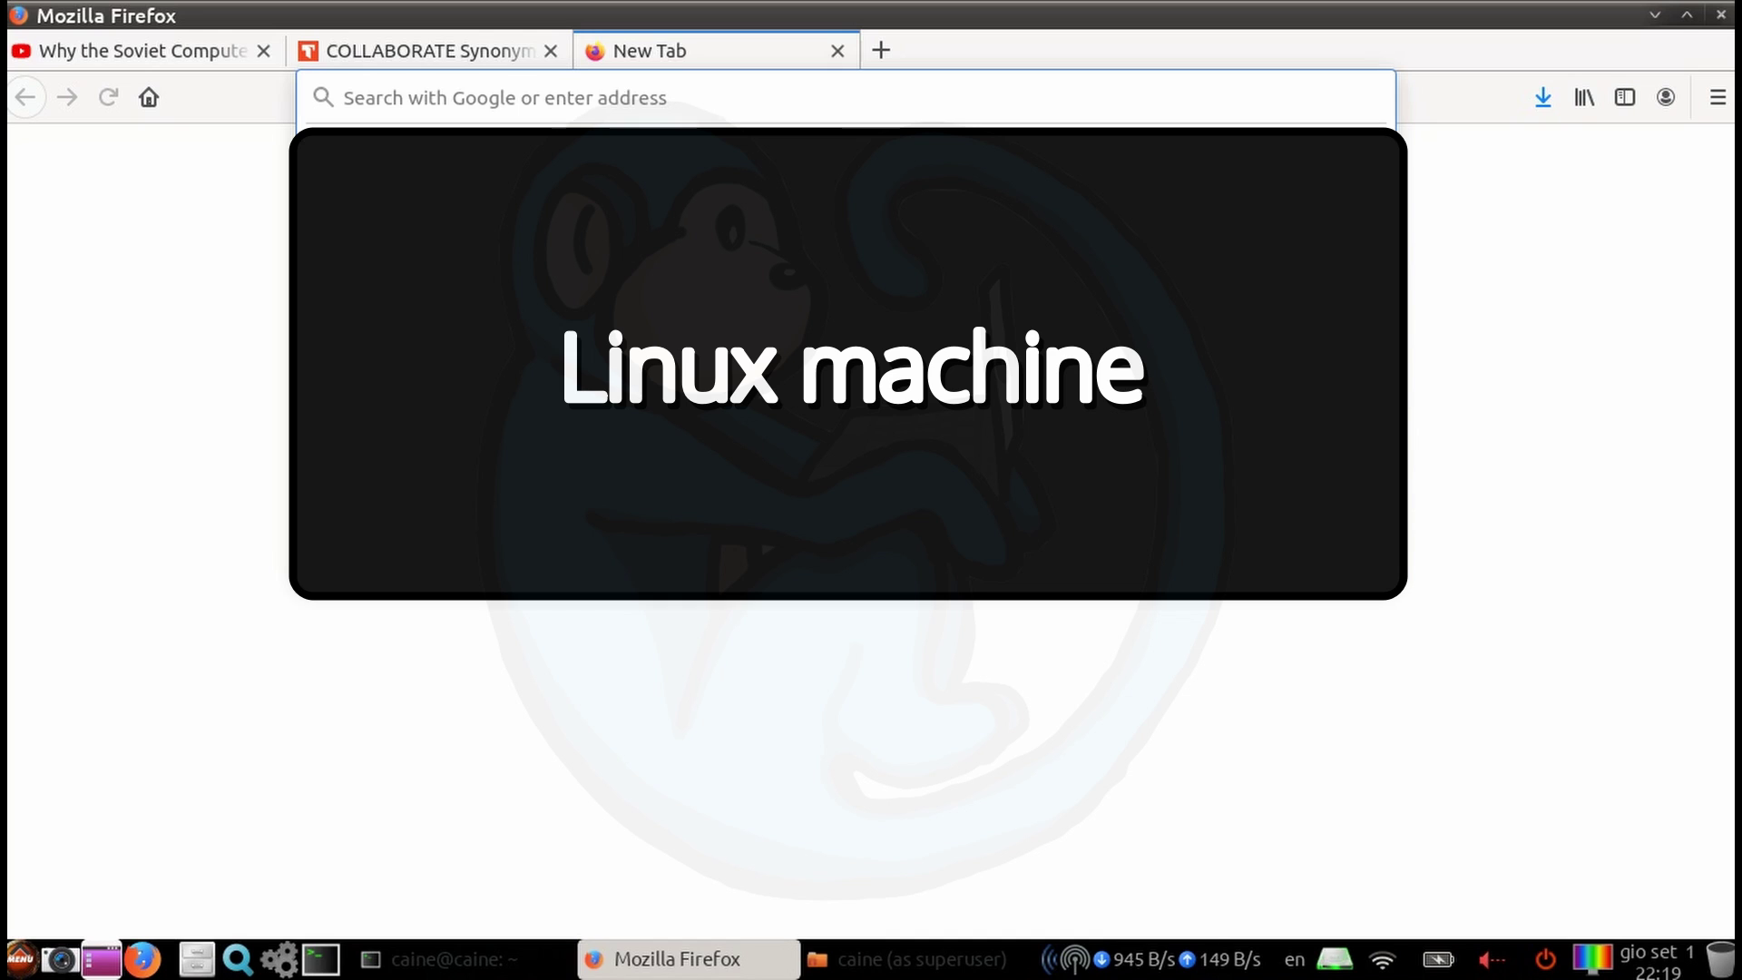
text(https://)
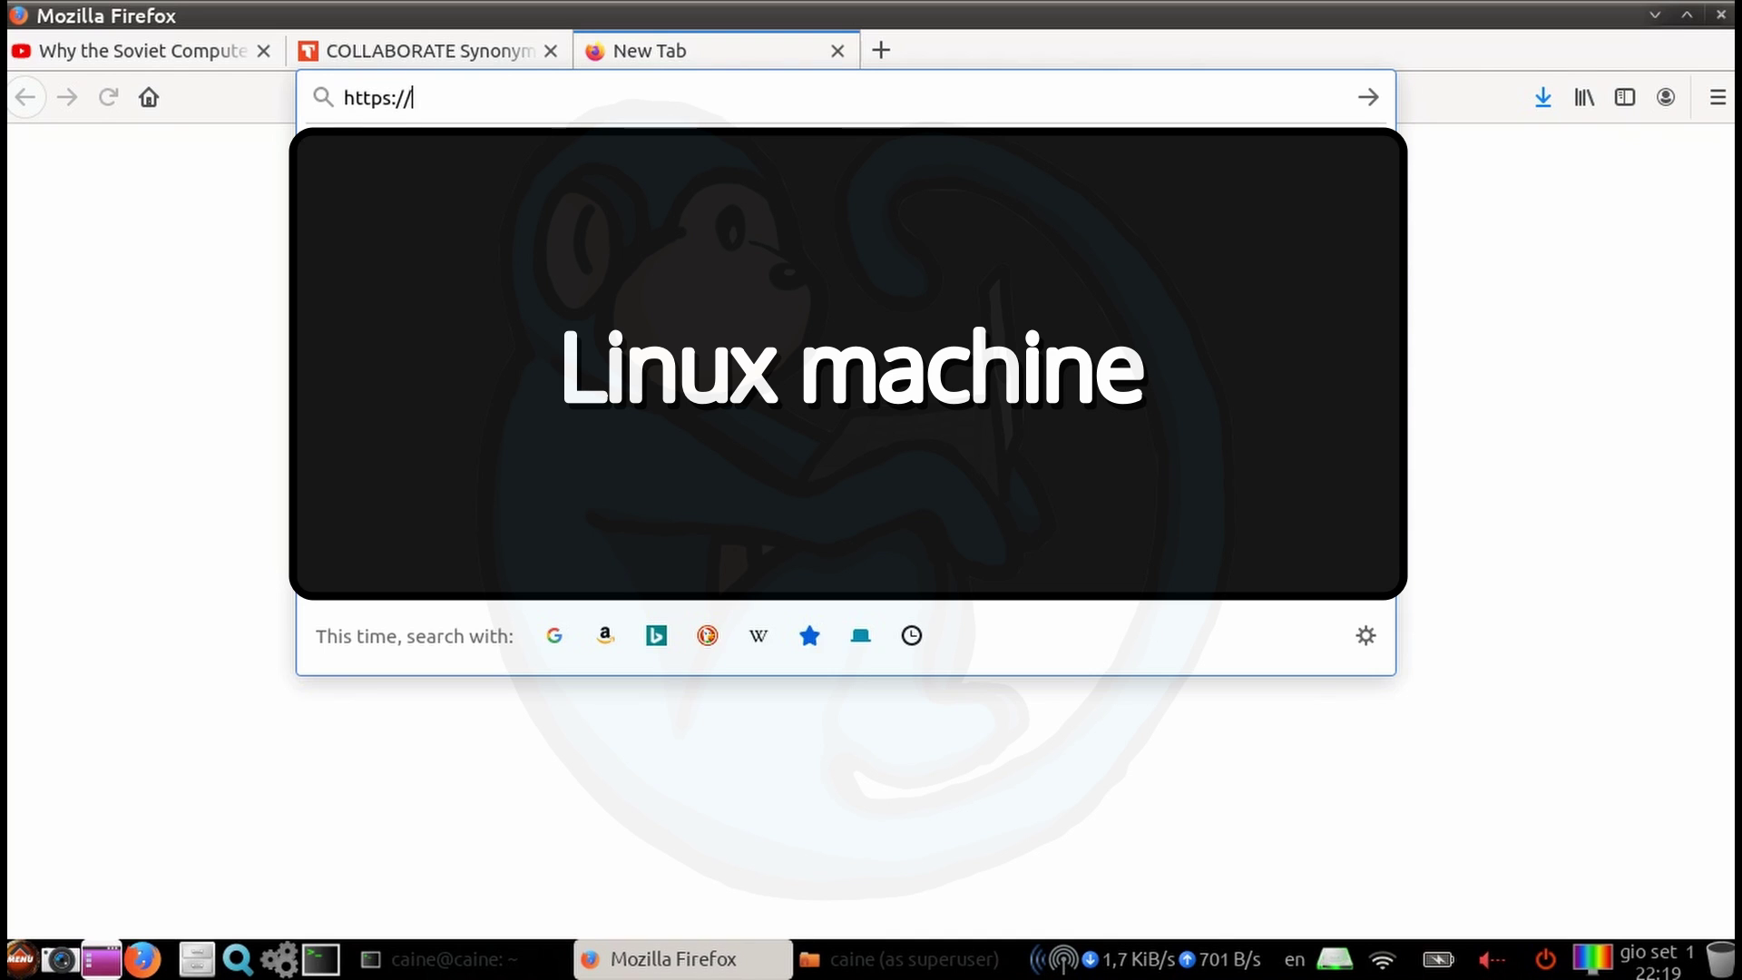
text(snapdrop.net)
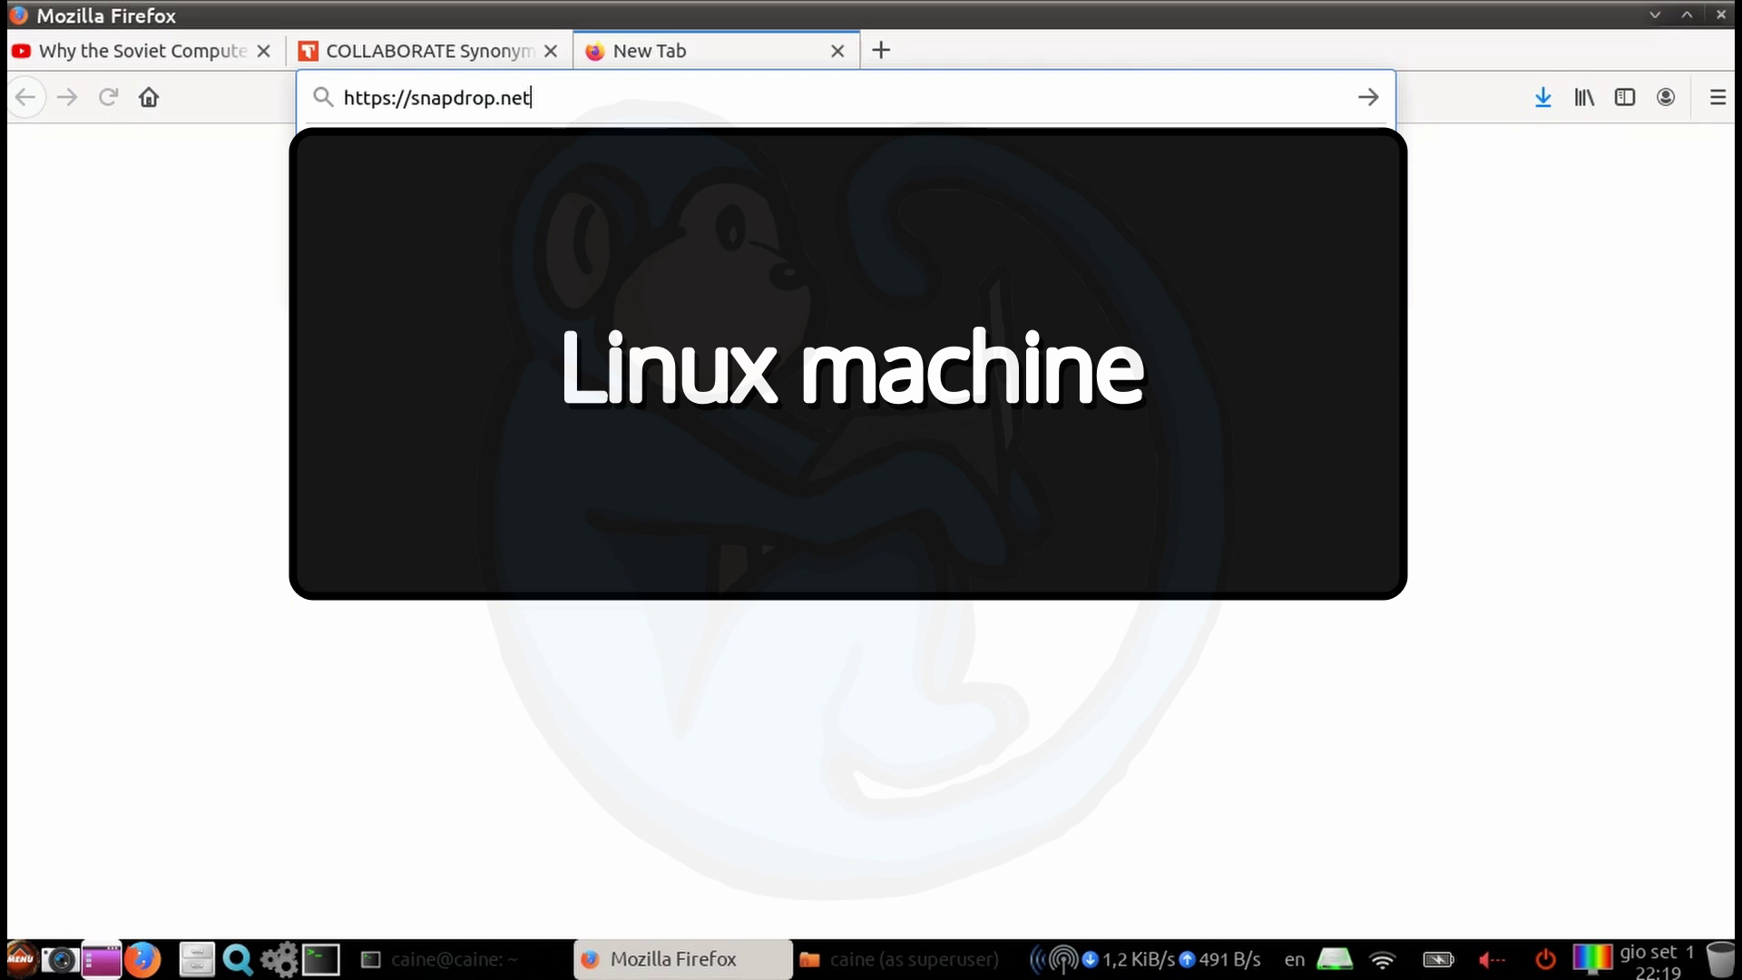
key(Return)
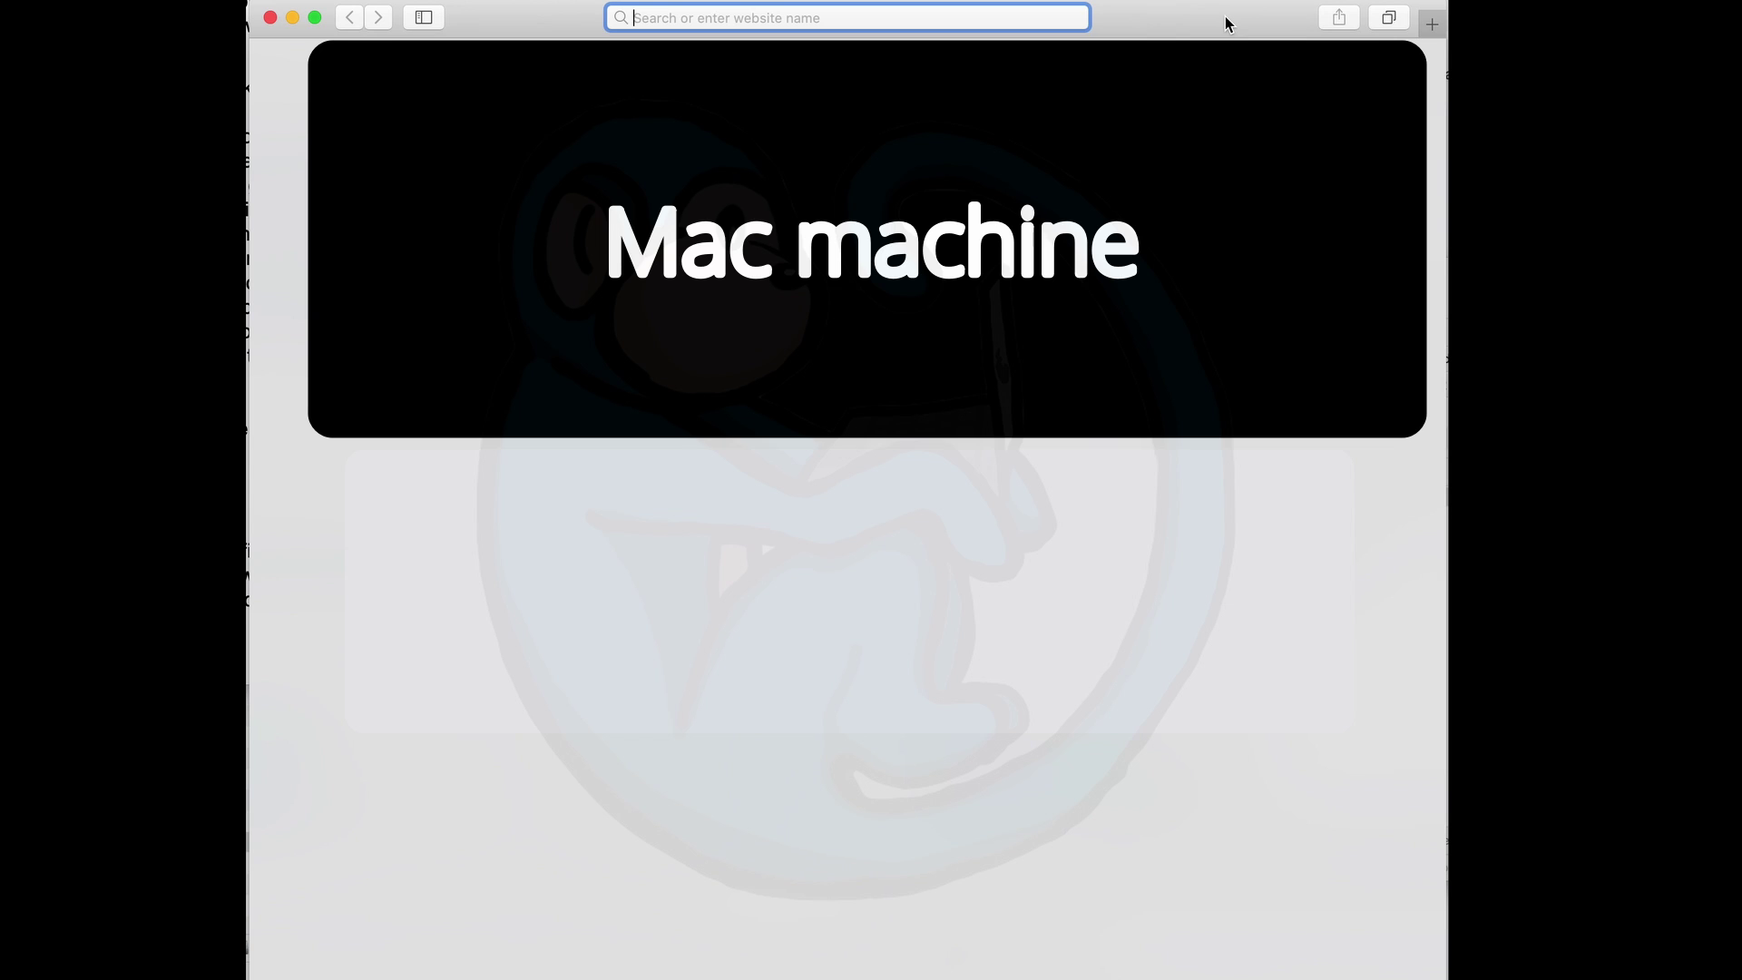
text(http)
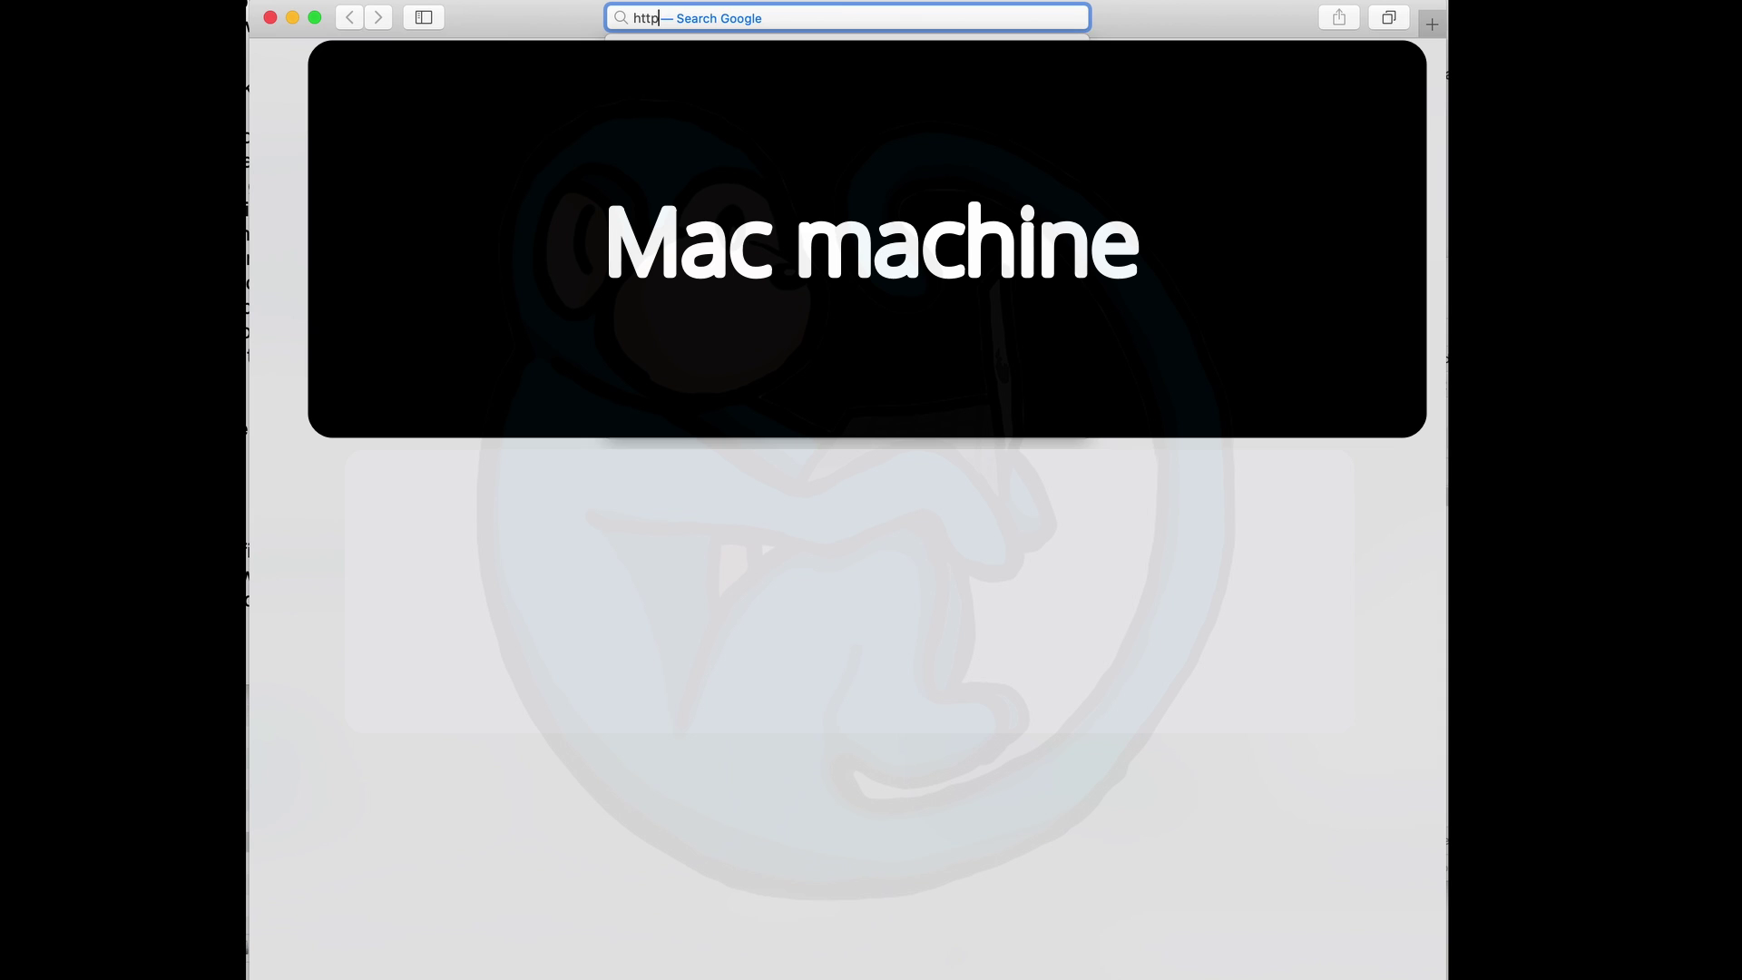
text(s://sn)
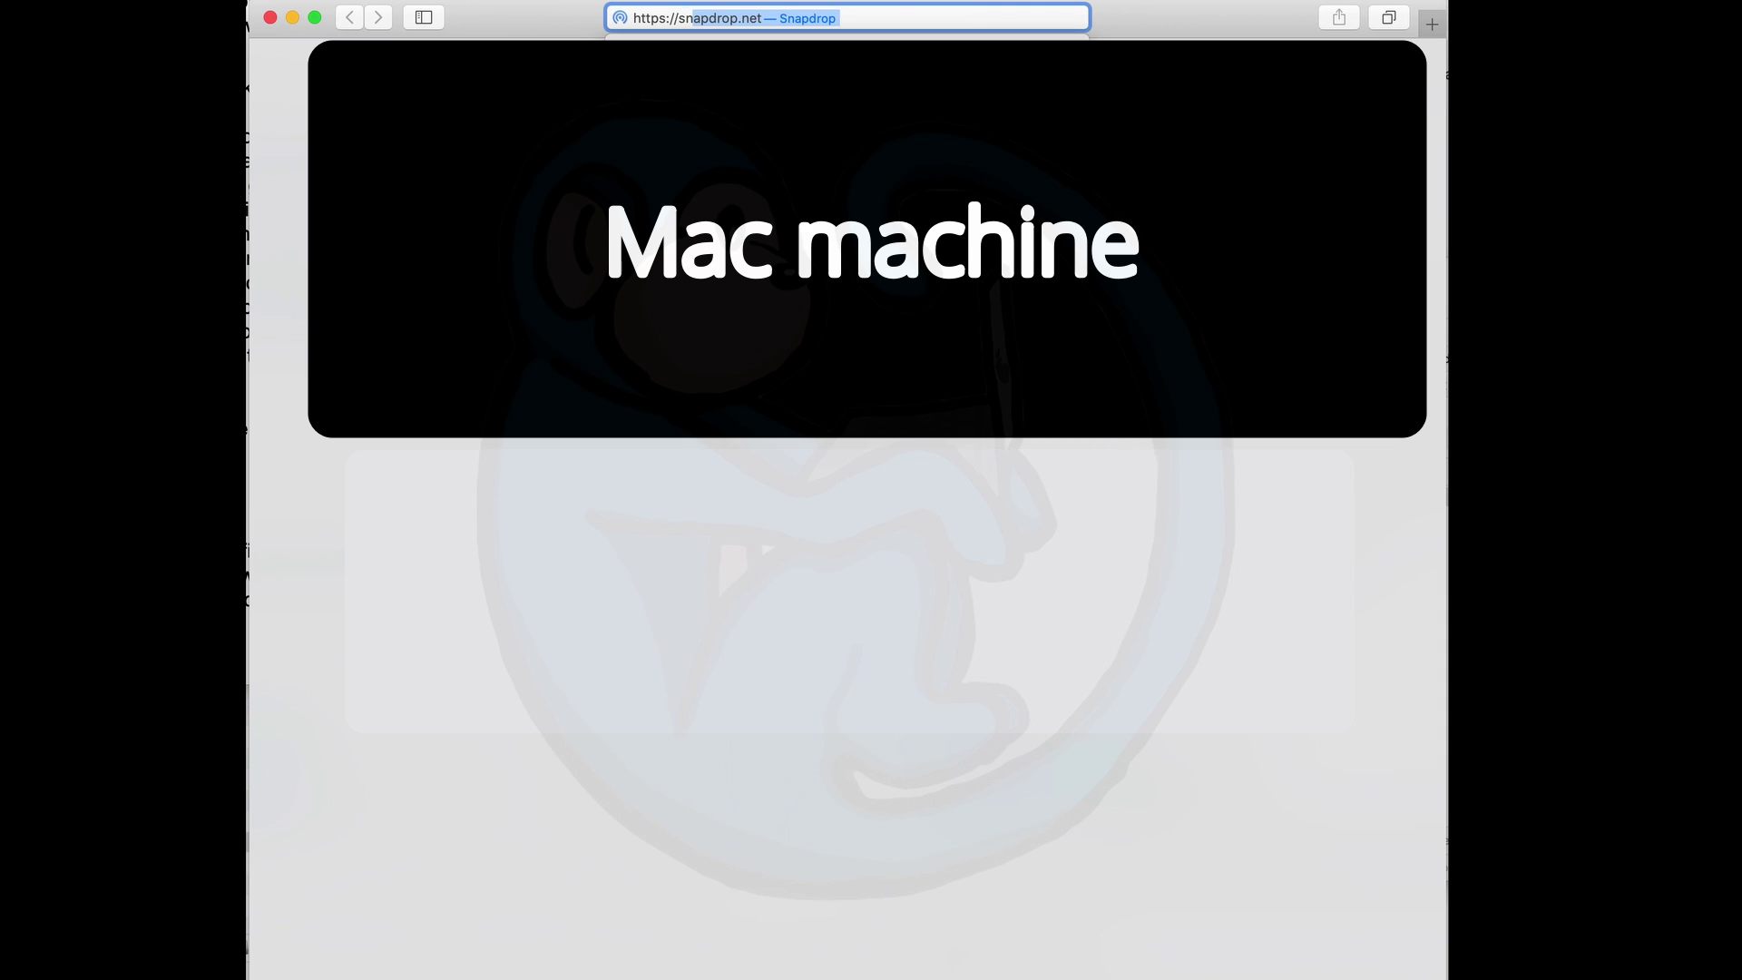
text(apdrop.net)
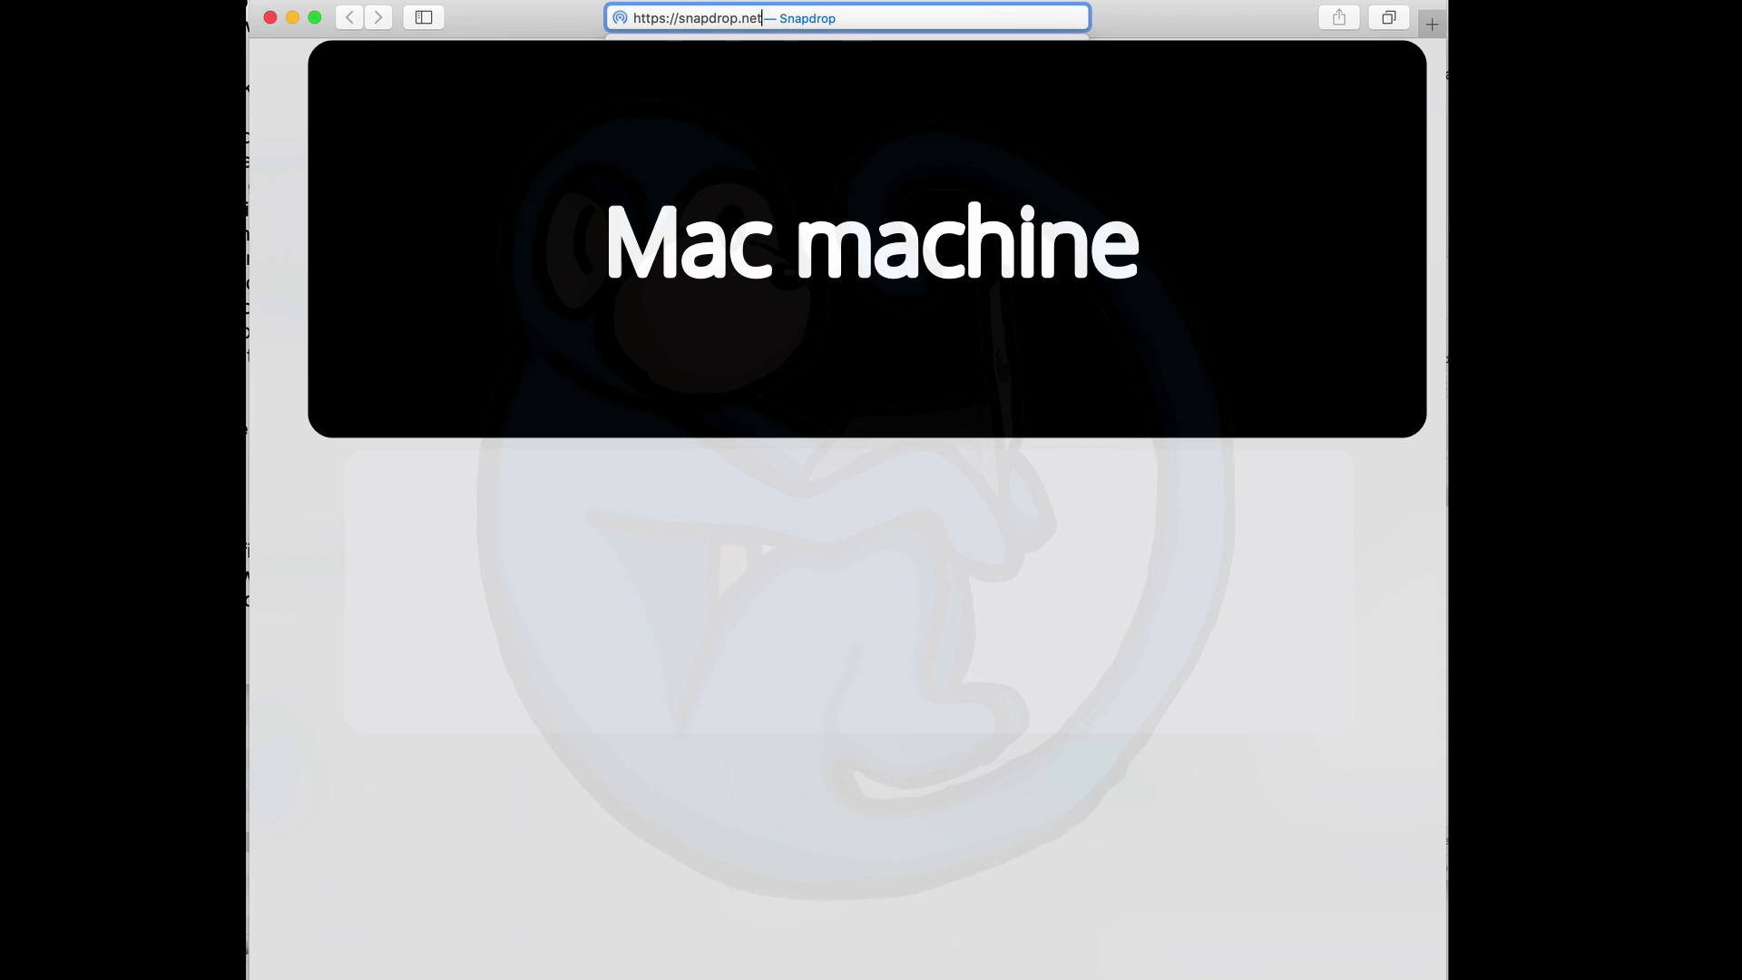
key(Return)
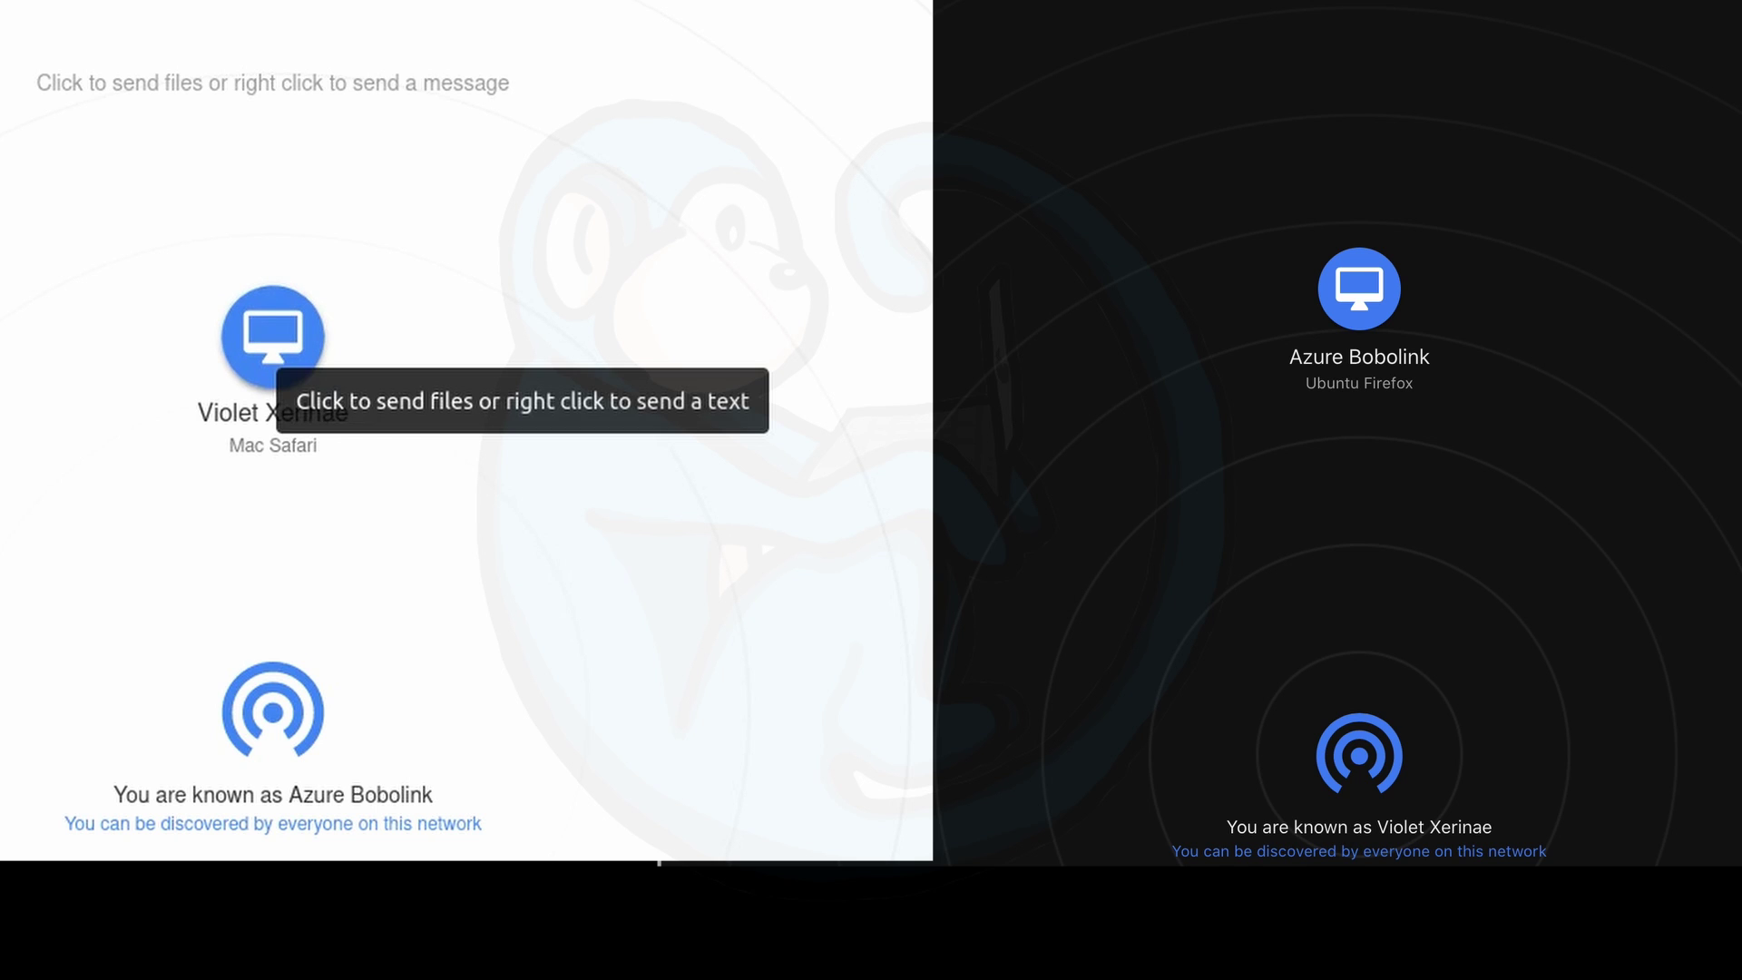
Send the avml file from the Linux Downloads folder to the Mac Safari peer.
click(272, 336)
click(149, 337)
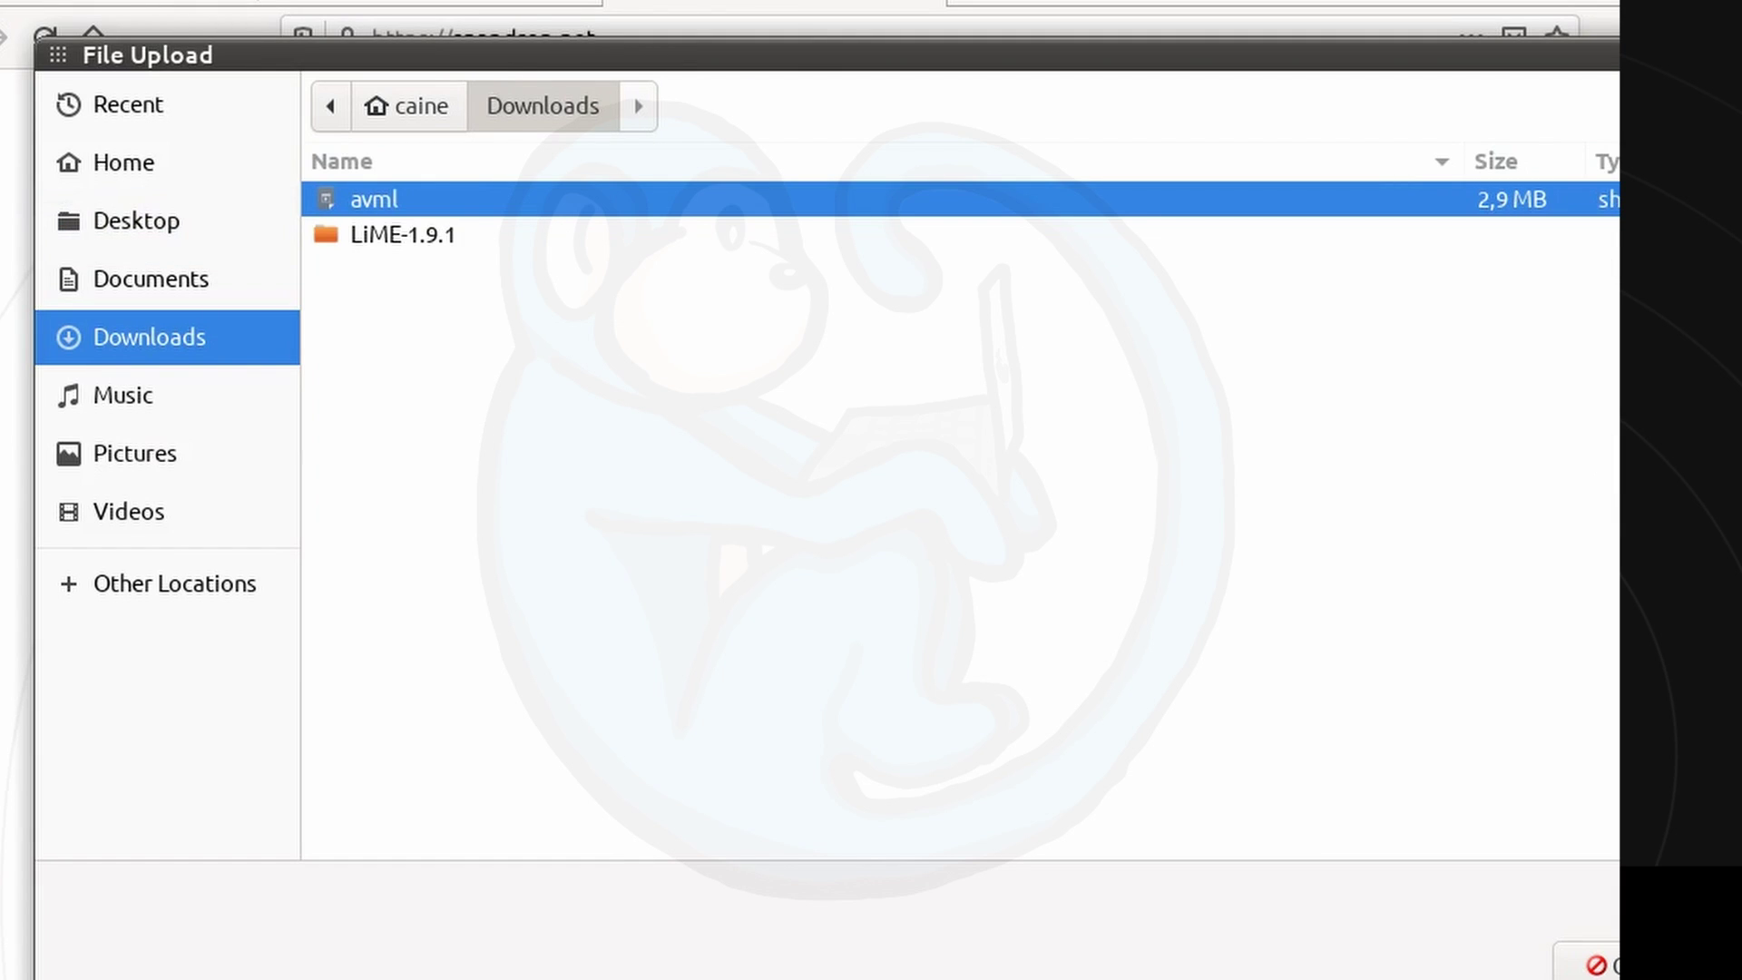
key(Return)
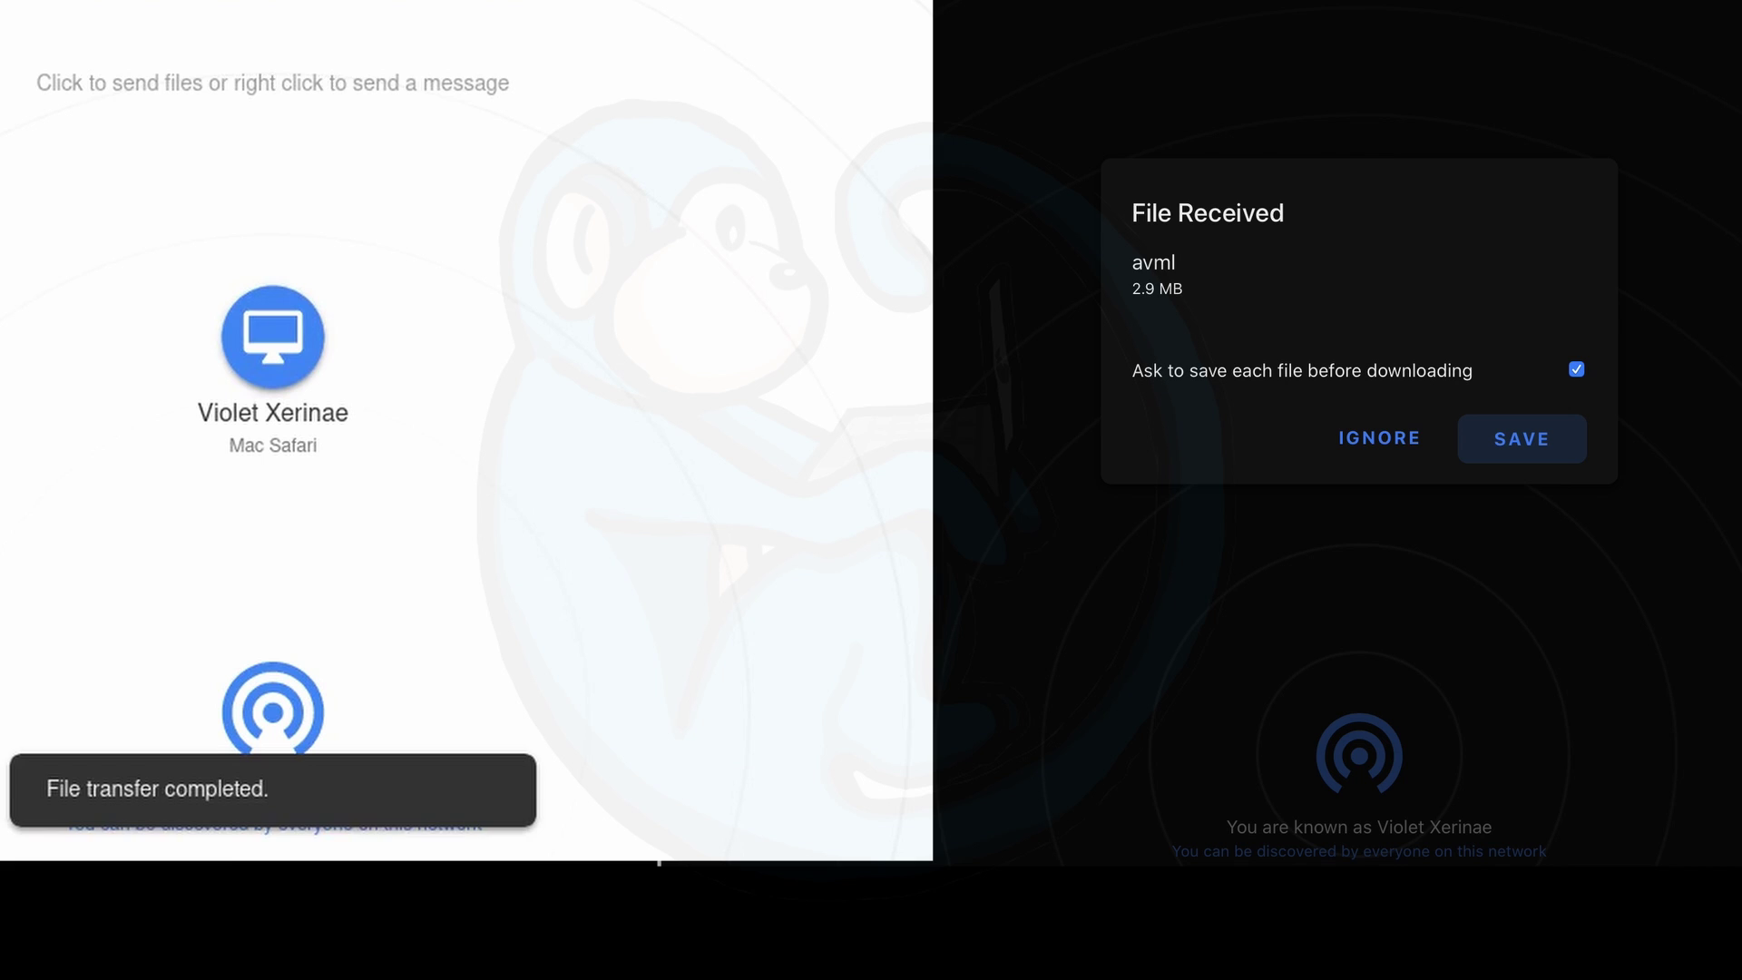
Let the 2.9 MB avml transfer complete so the Mac shows its File Received prompt.
click(1578, 370)
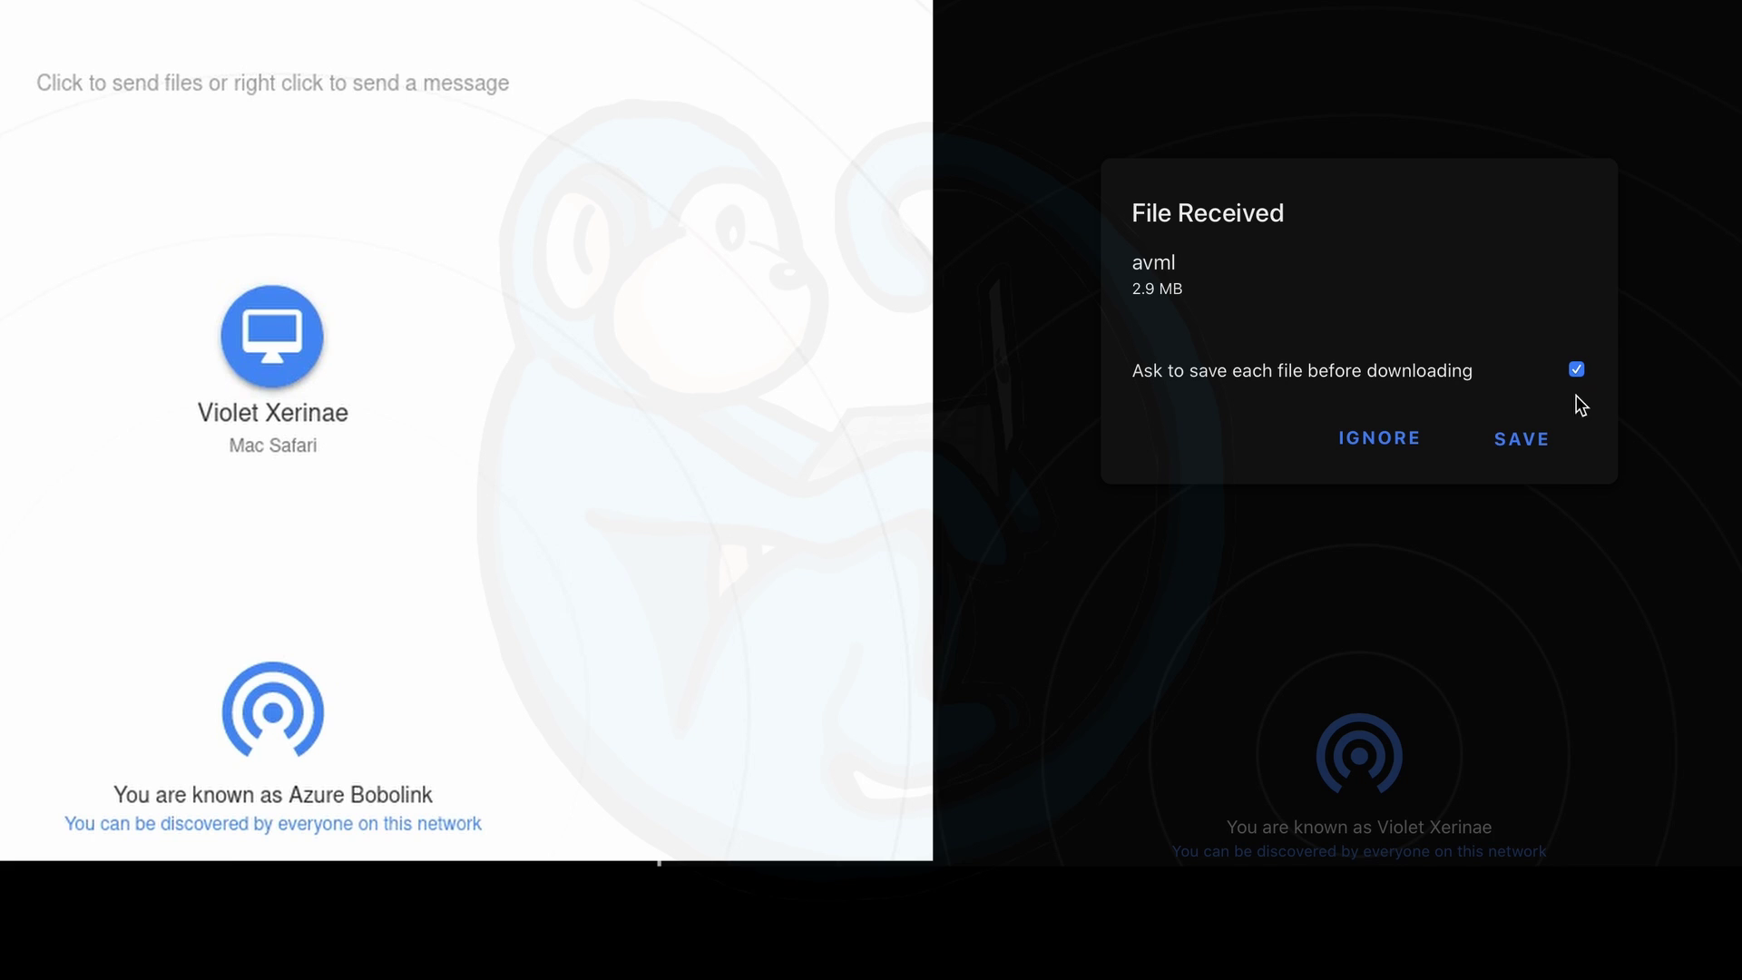
Save the received avml and check it in Downloads as avml-2, 2.9 MB, beside the older avml.
click(1541, 449)
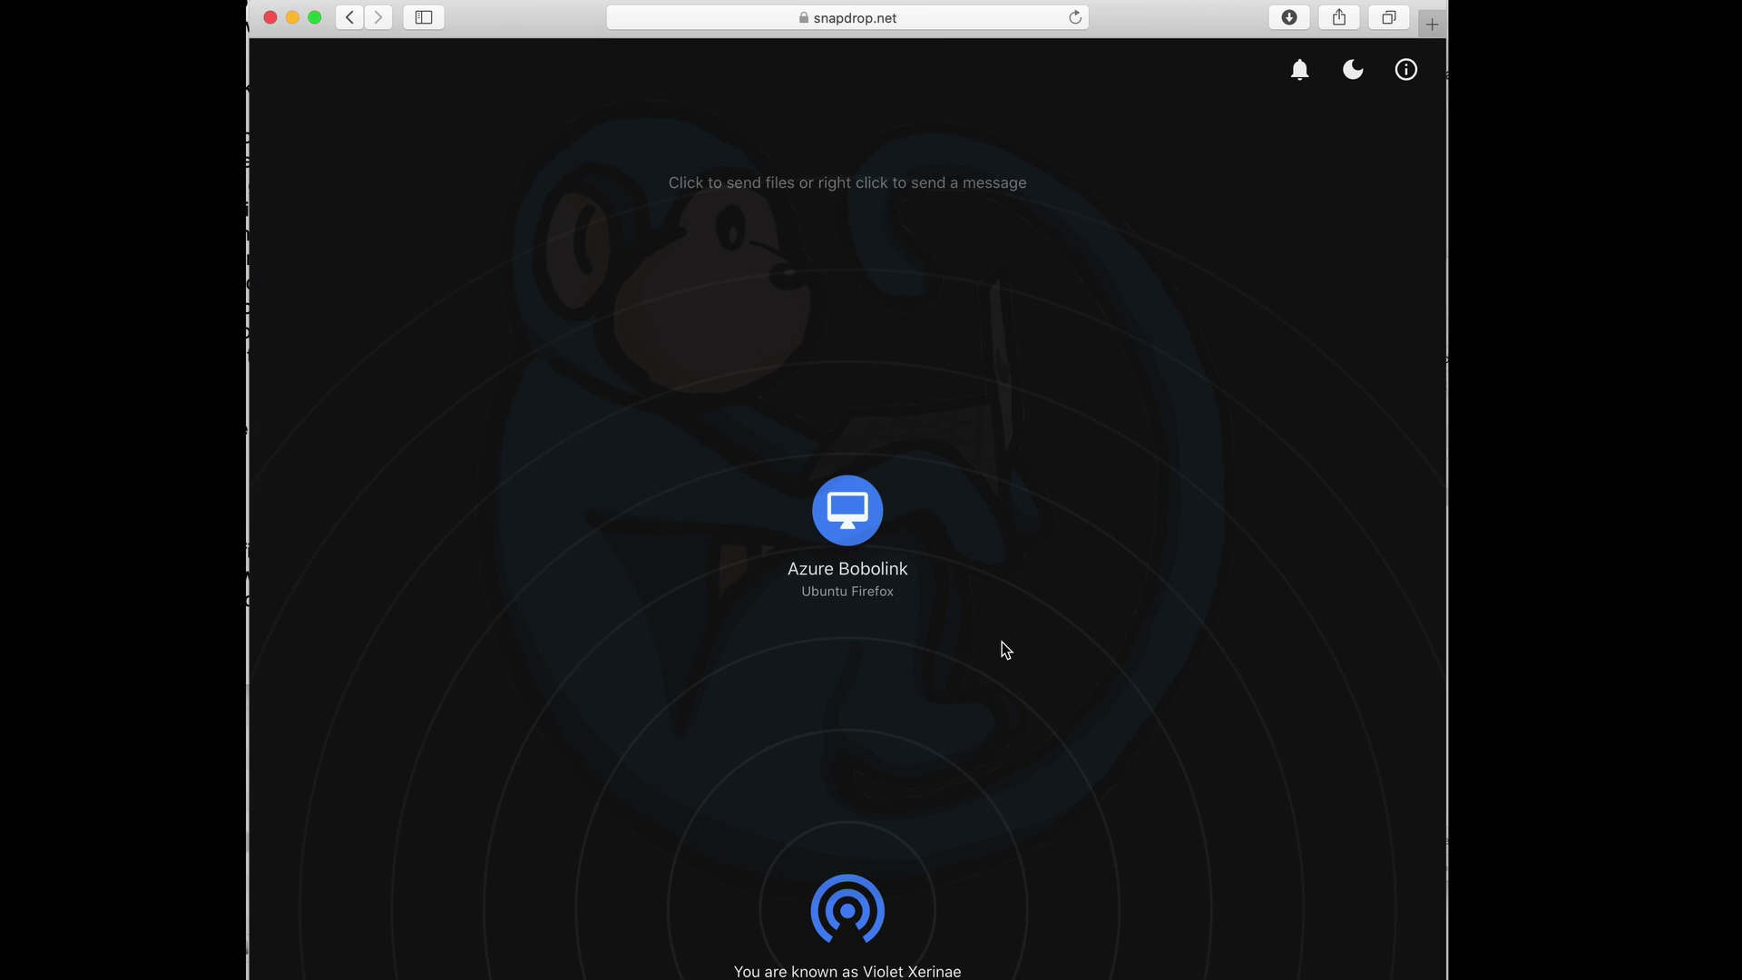
key(super+Tab)
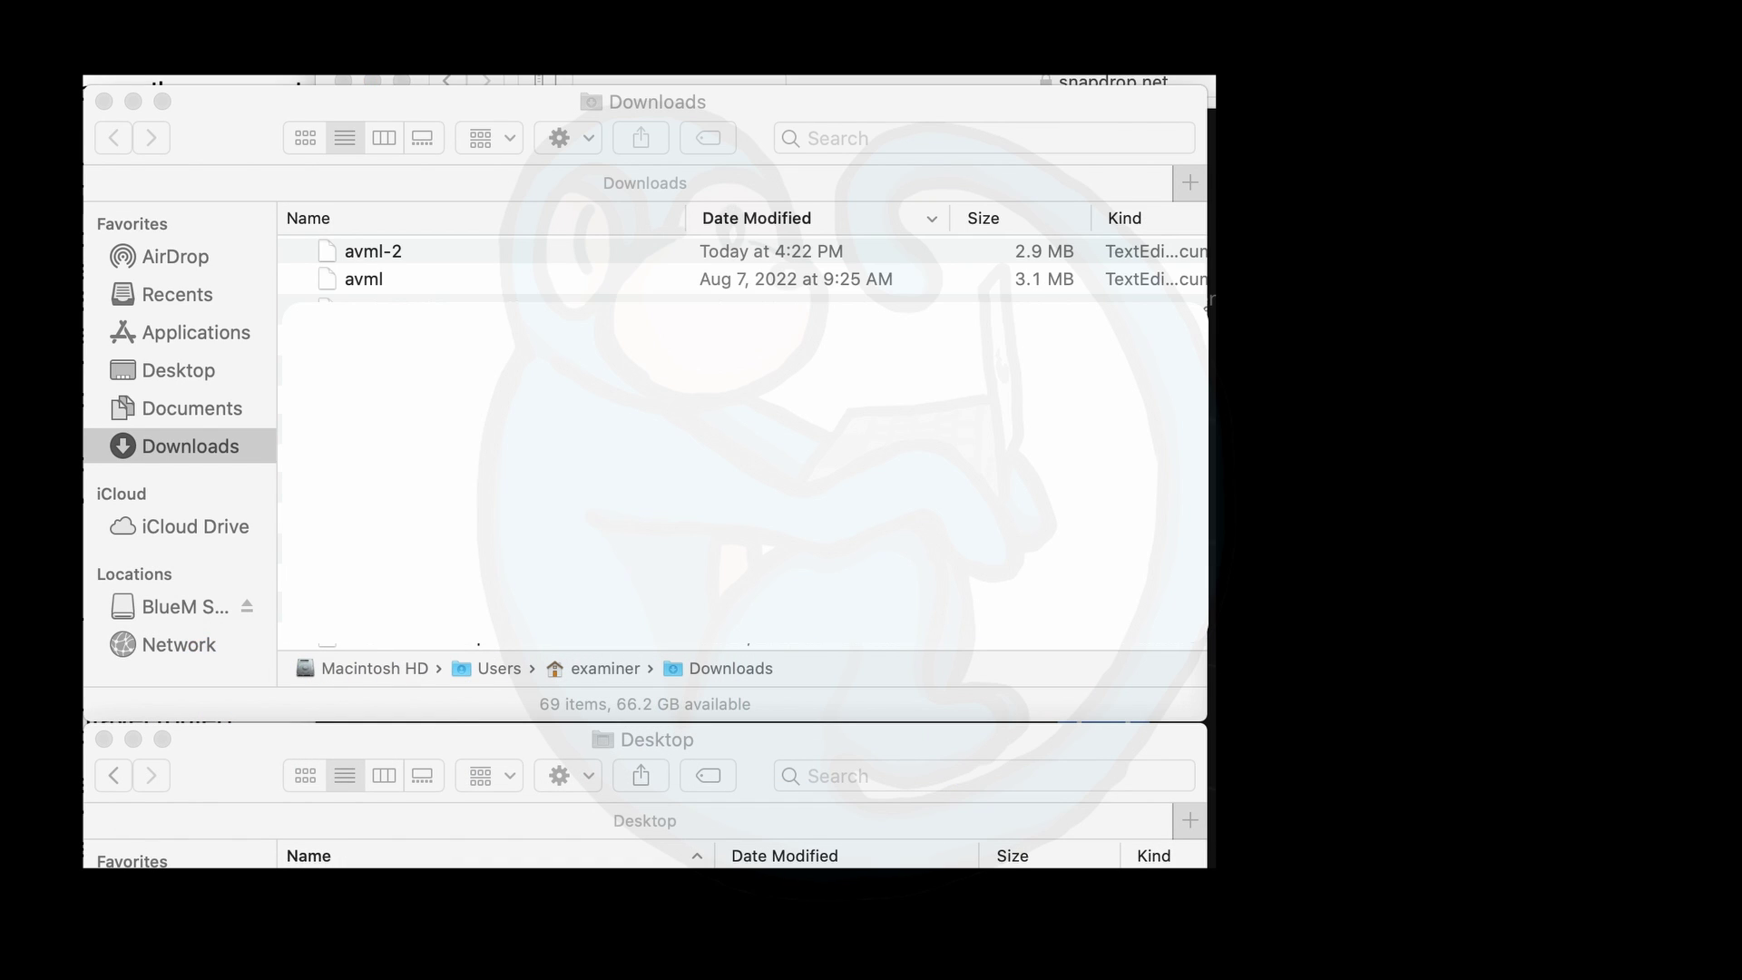
click(858, 98)
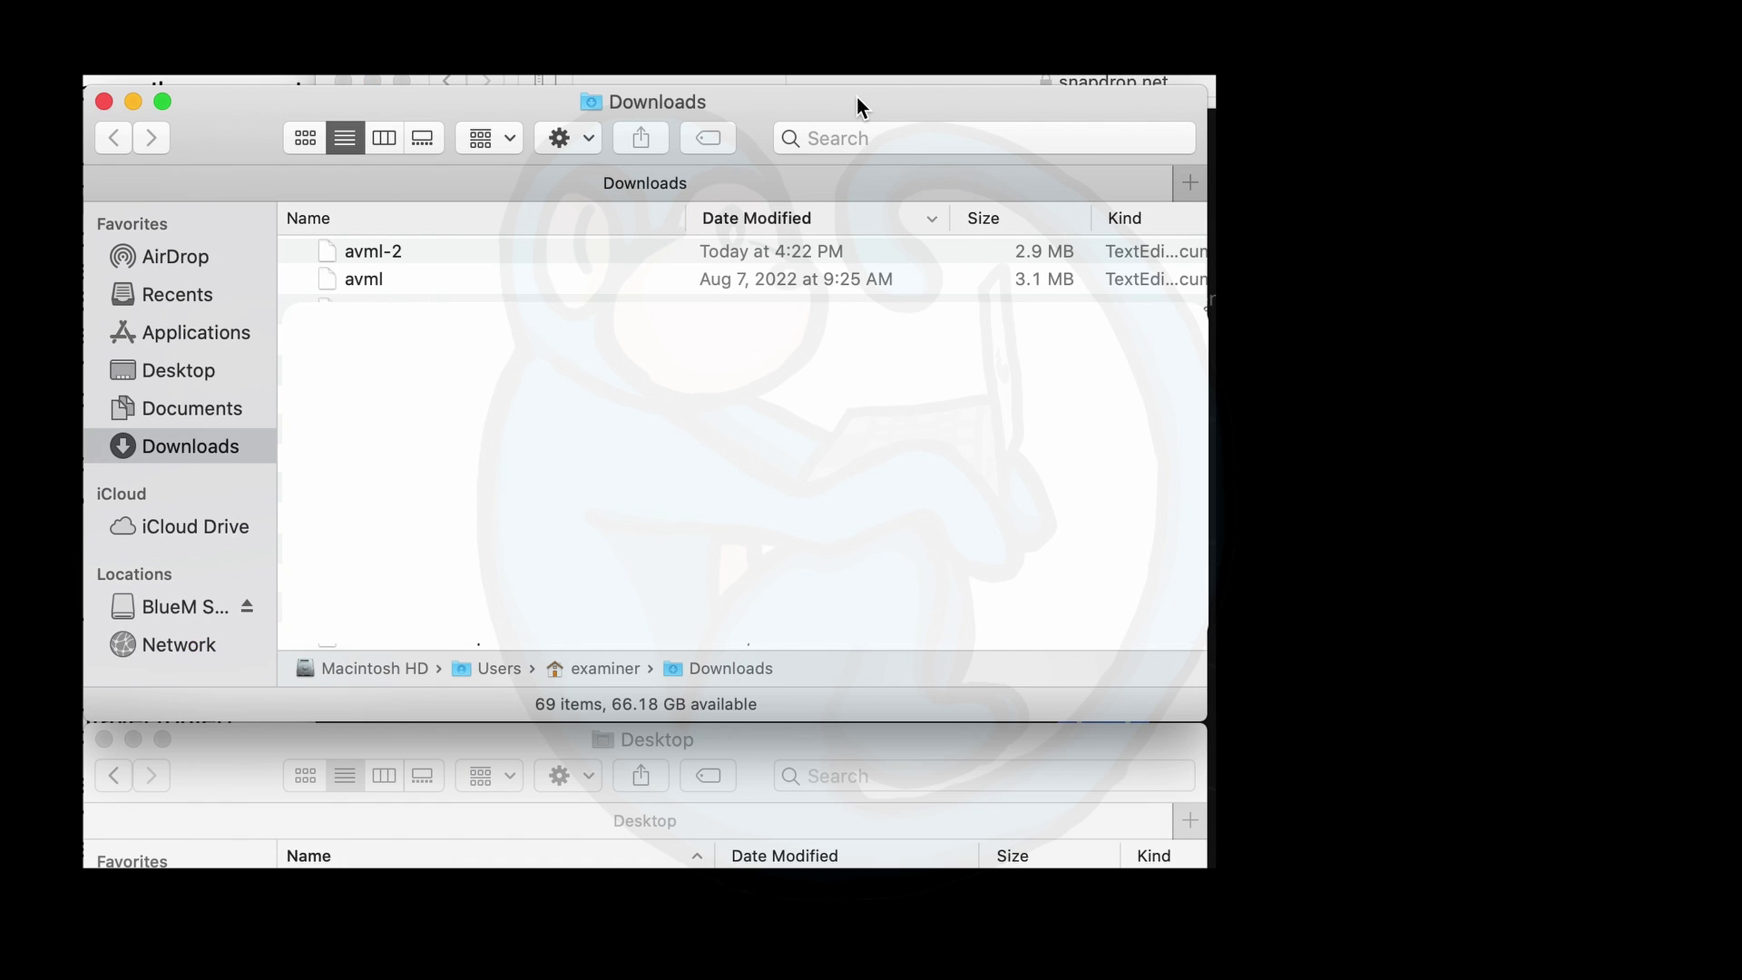
click(459, 258)
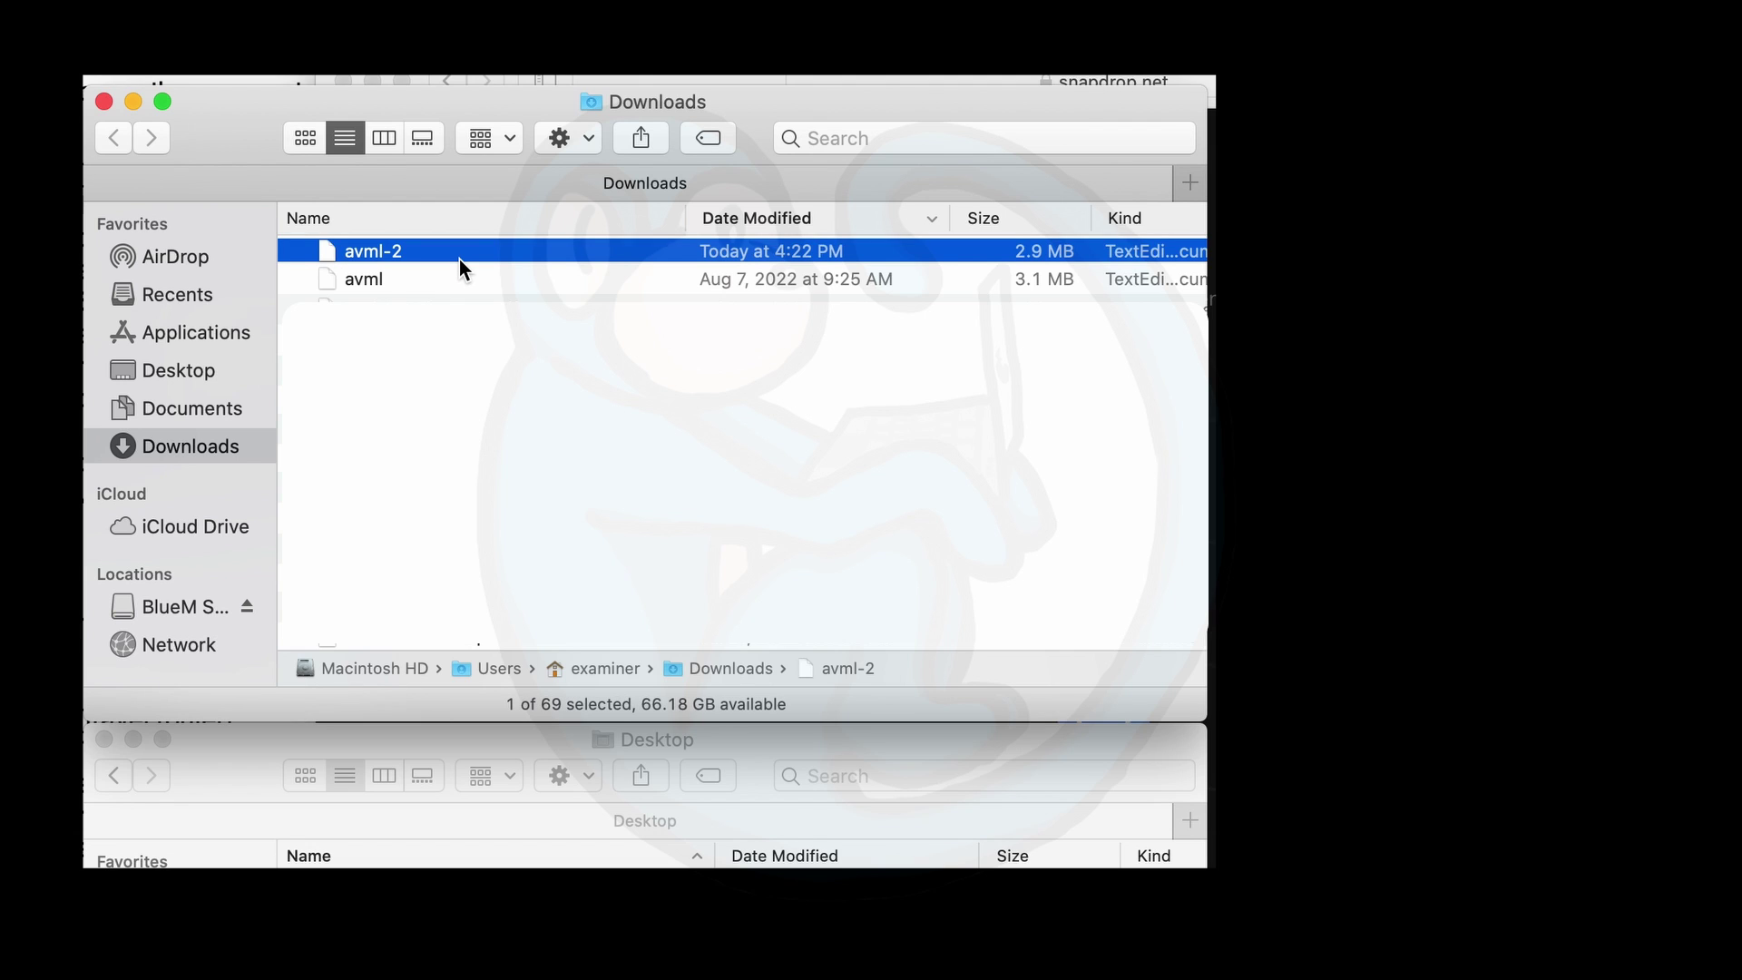
click(422, 281)
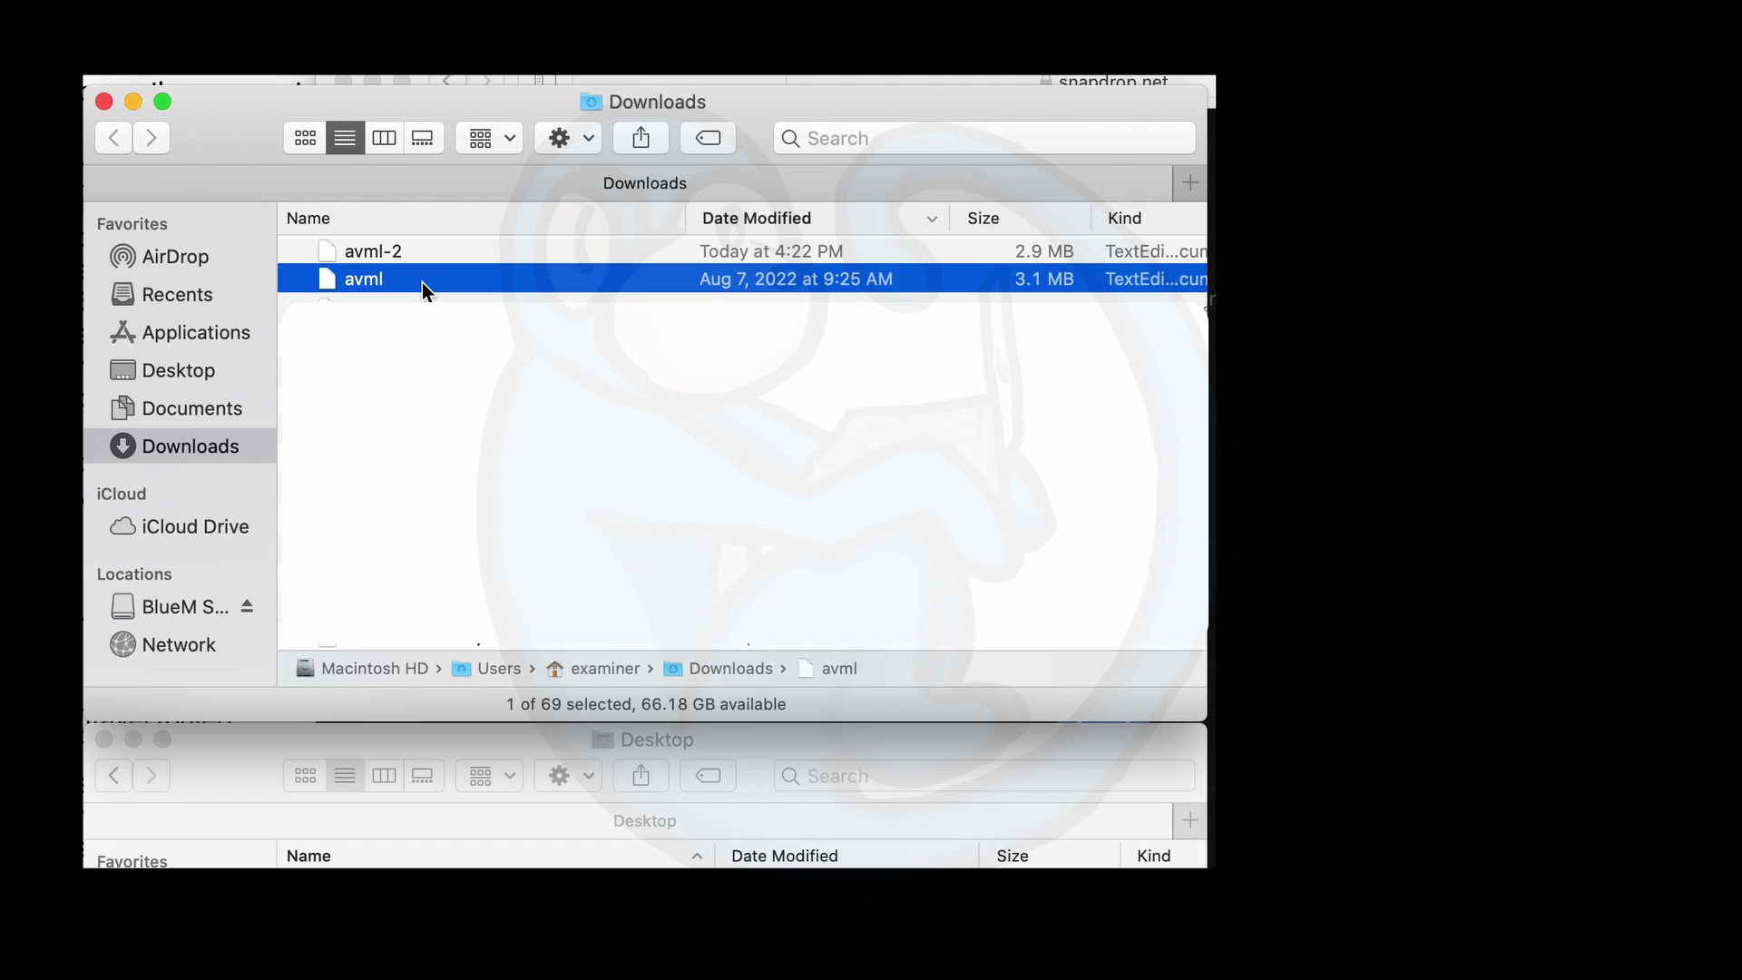
click(421, 260)
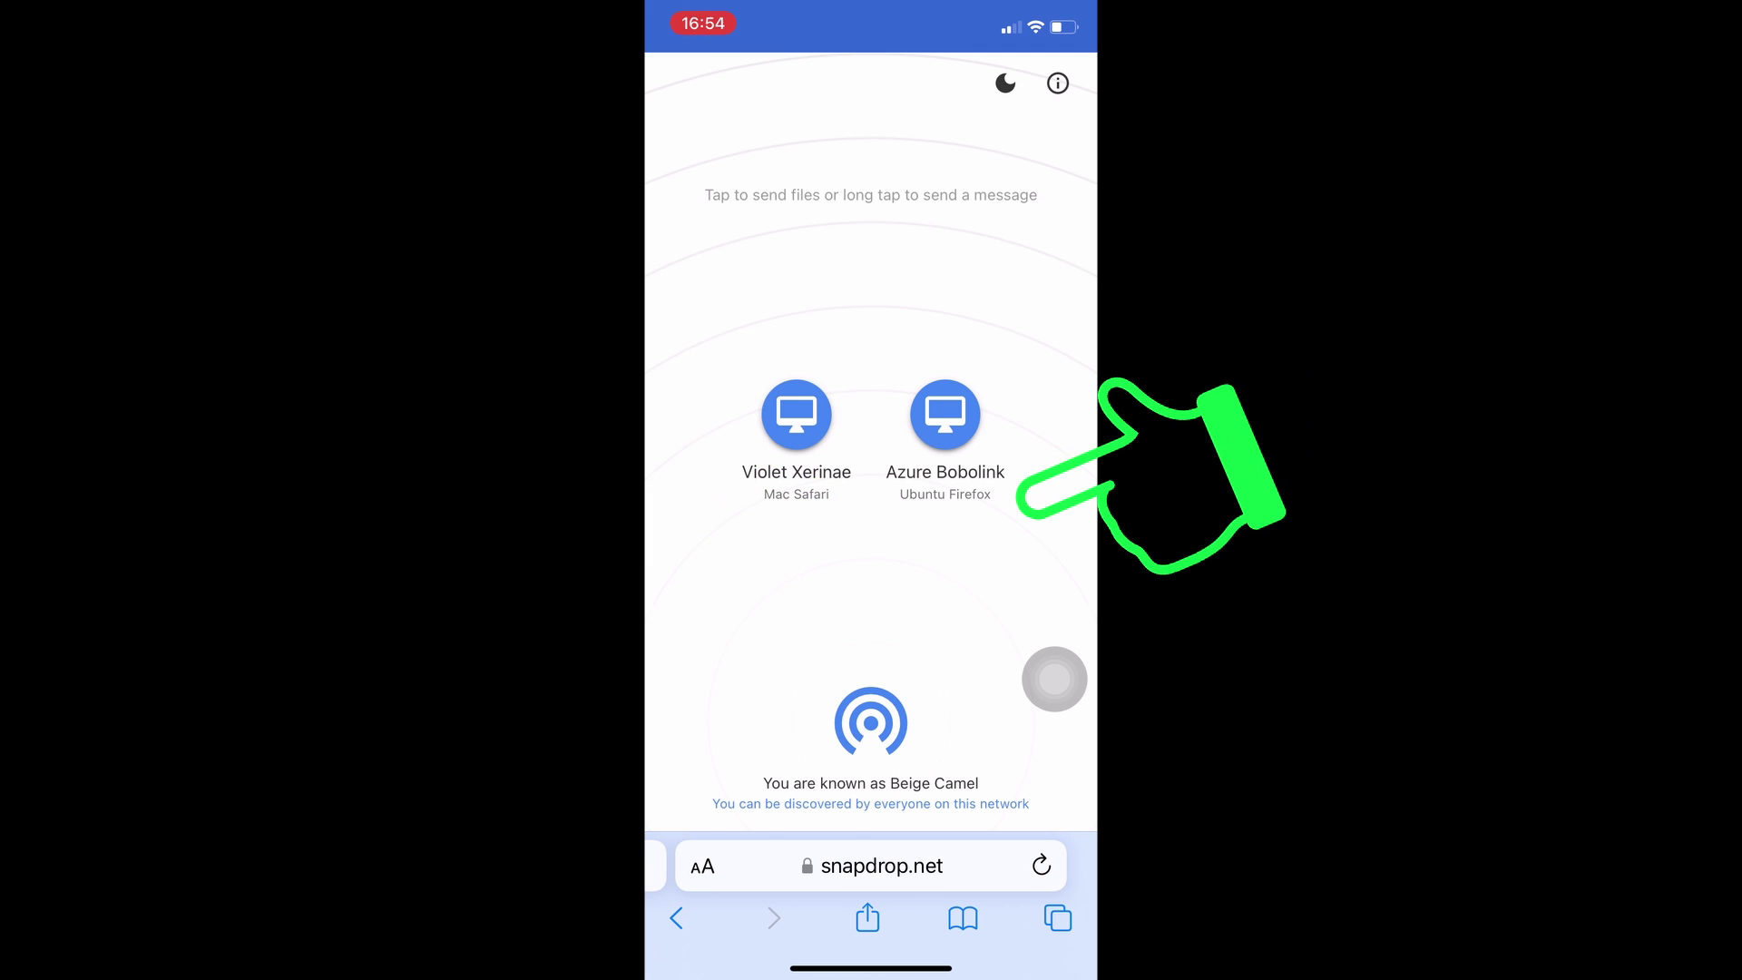
Choose the Azure Bobolink (Ubuntu Firefox) peer to open its Photo Library / Take Photo or Video / Choose Files menu.
click(945, 414)
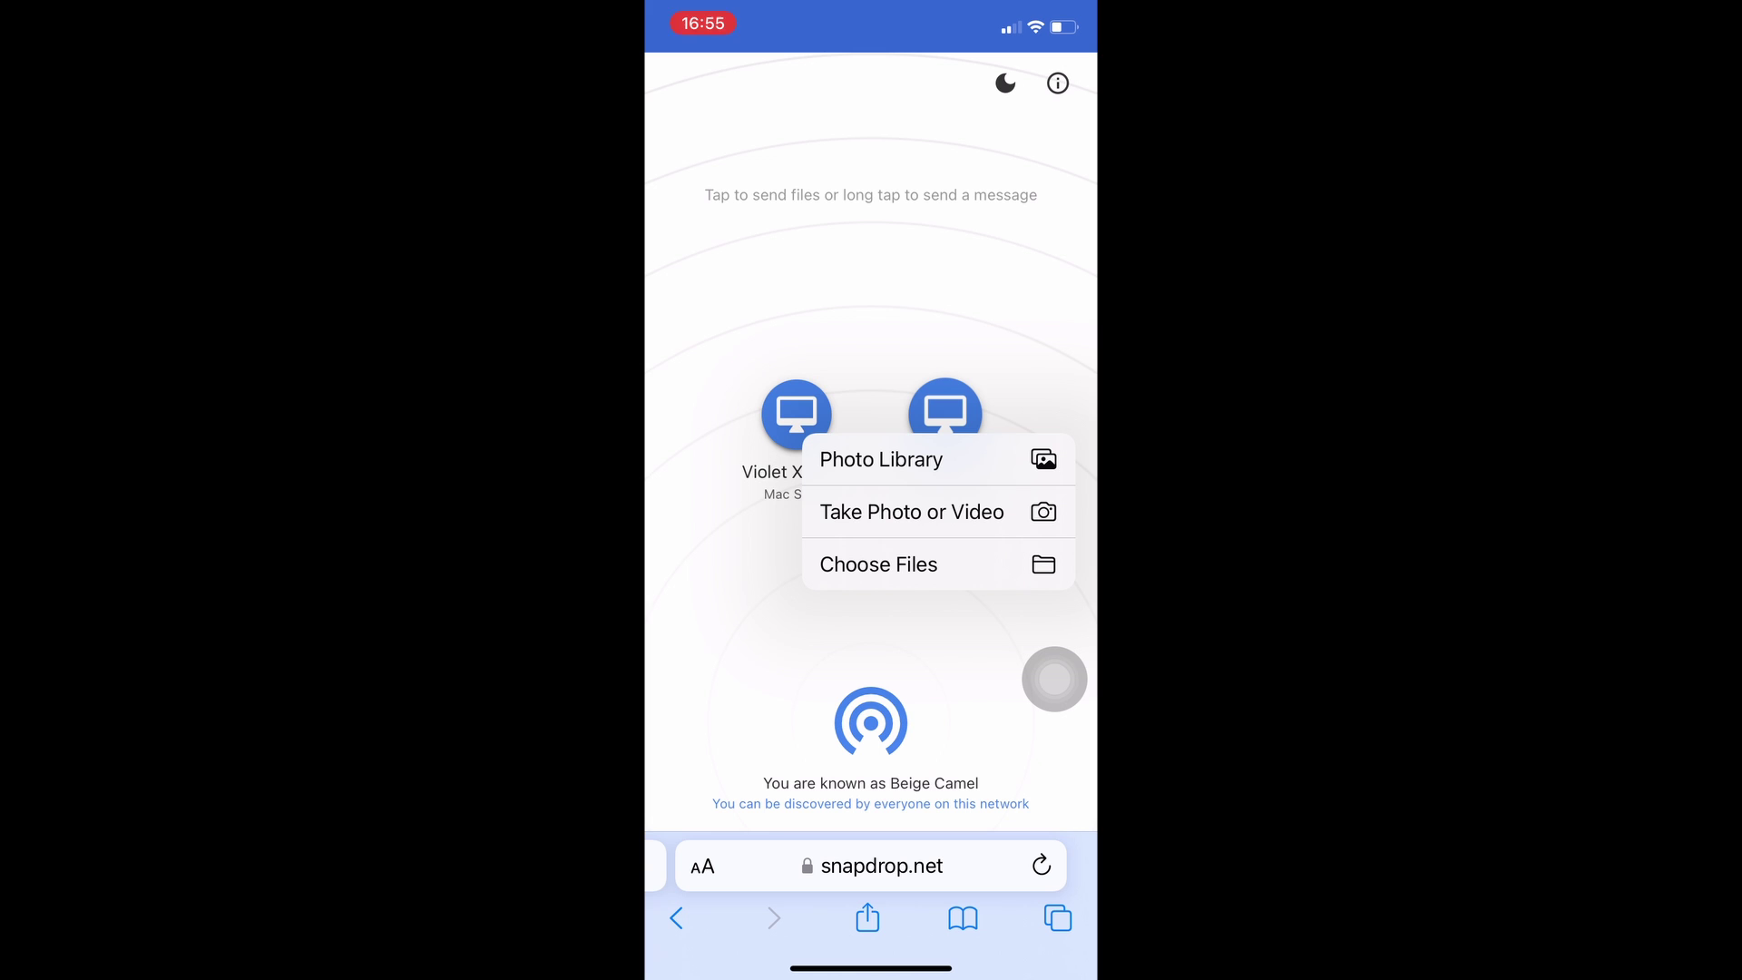
Record a few-second corgi video in the iPhone camera and send it to the Ubuntu Firefox peer.
click(912, 512)
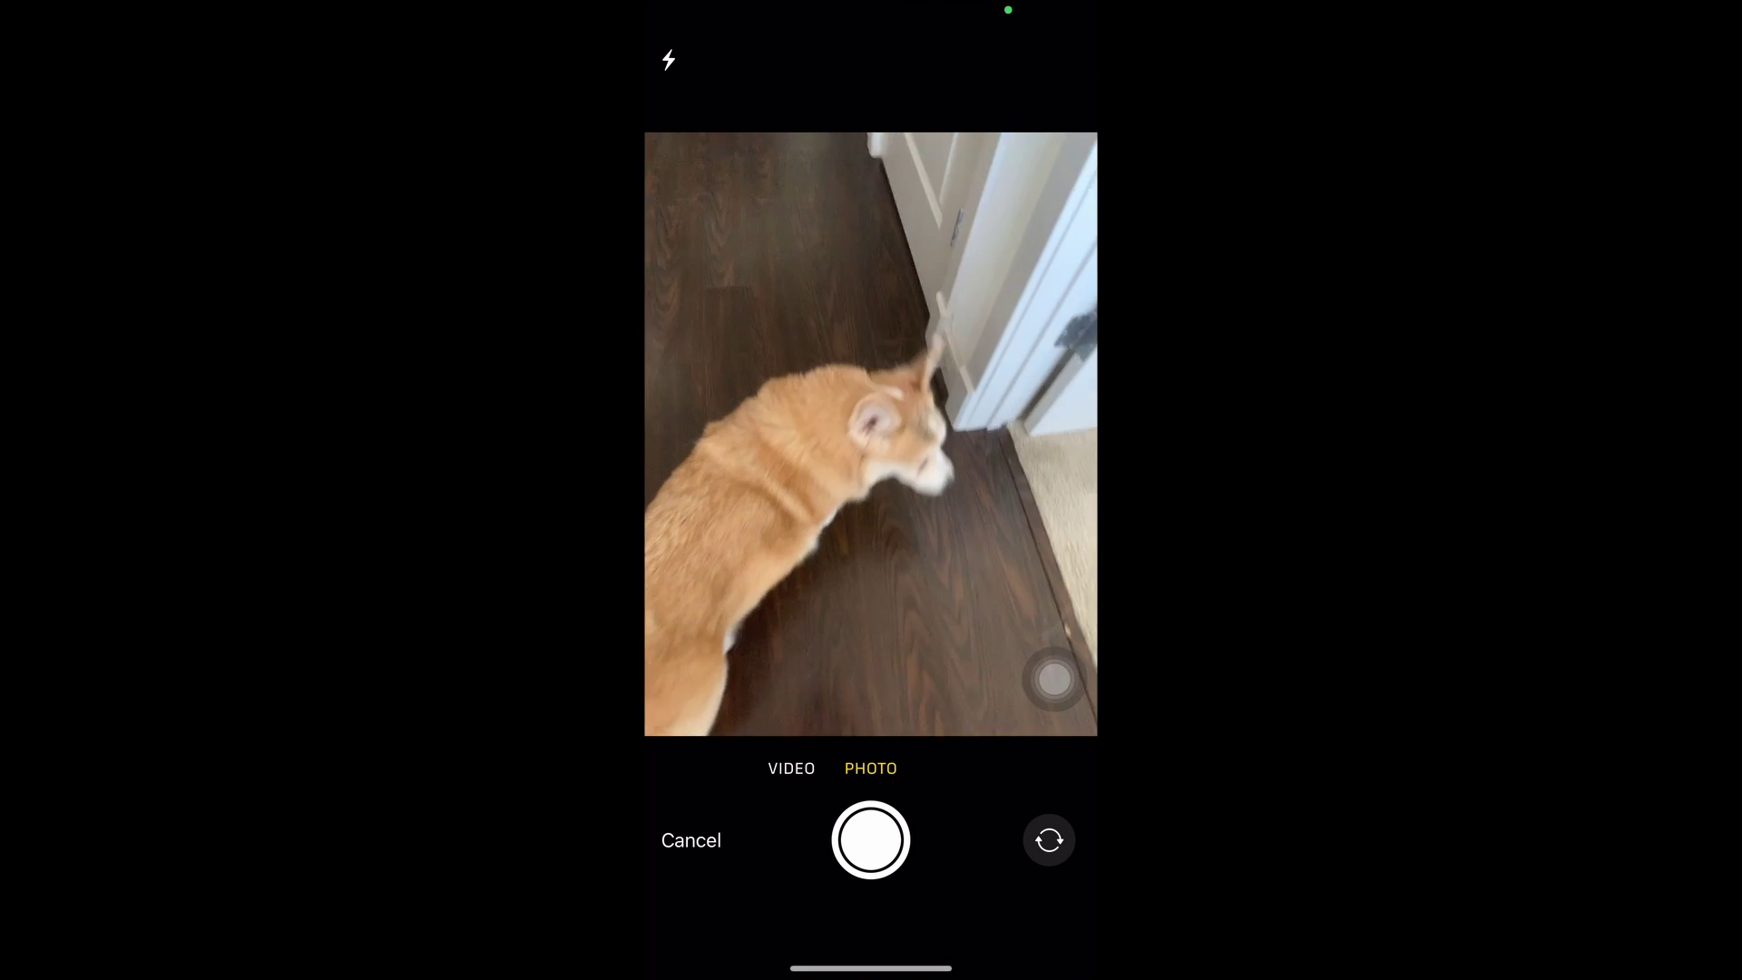
click(792, 769)
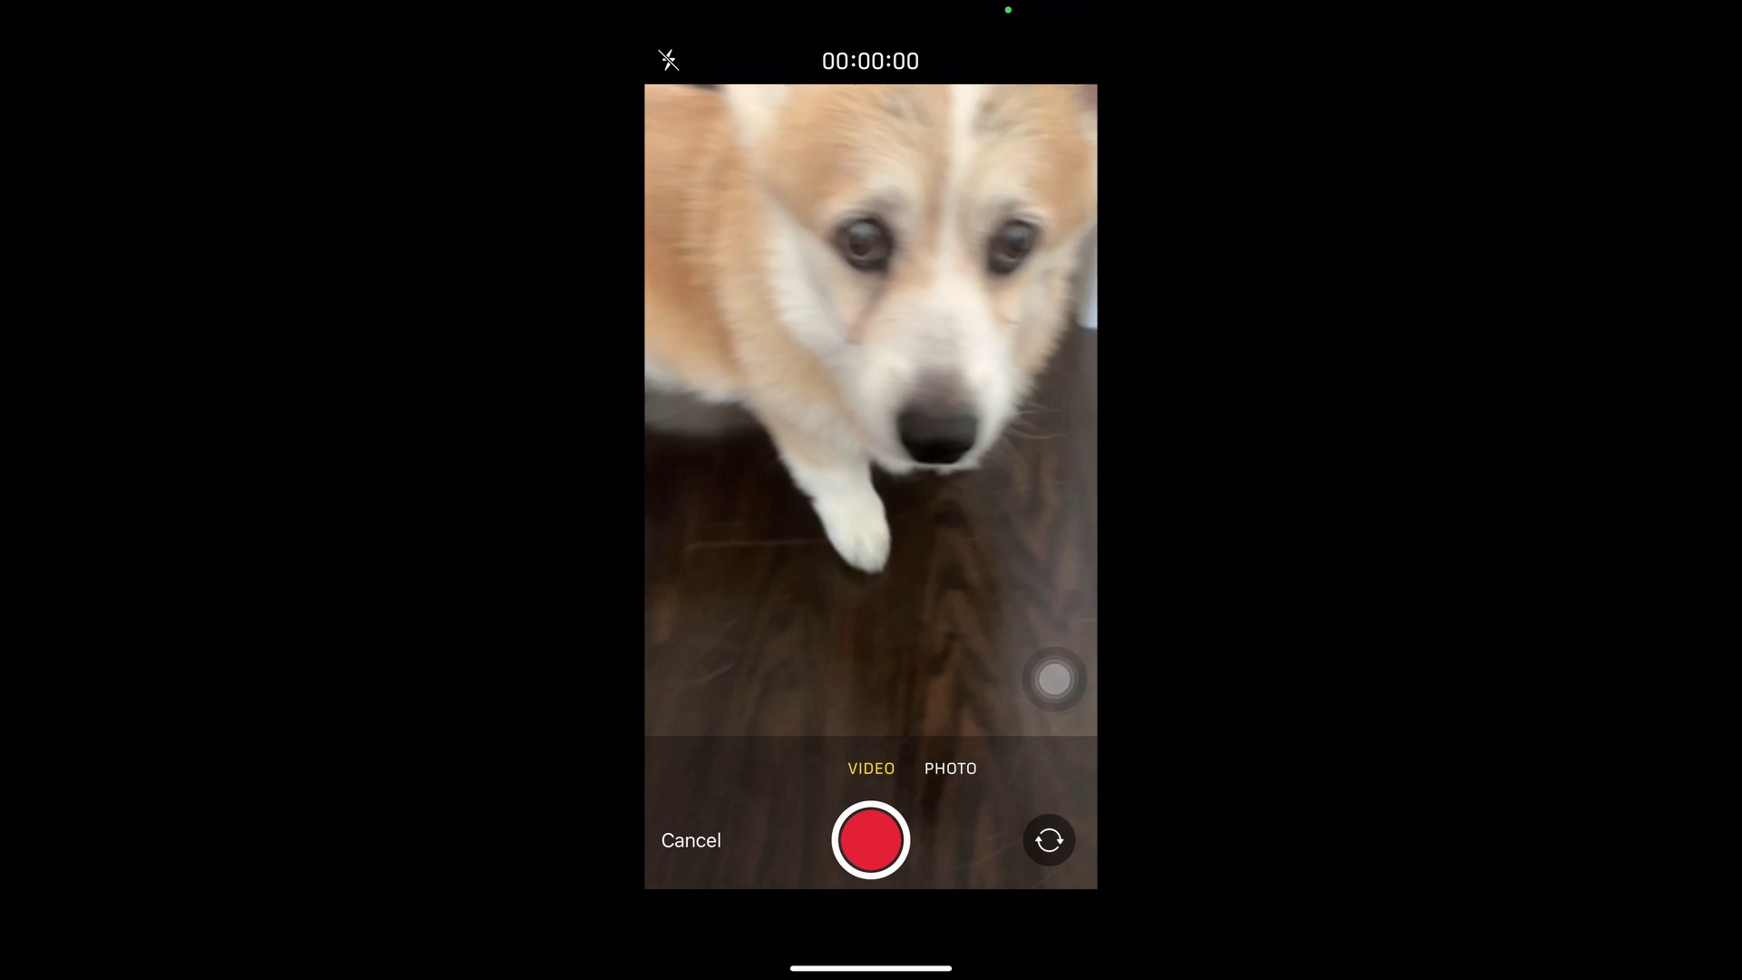
click(870, 840)
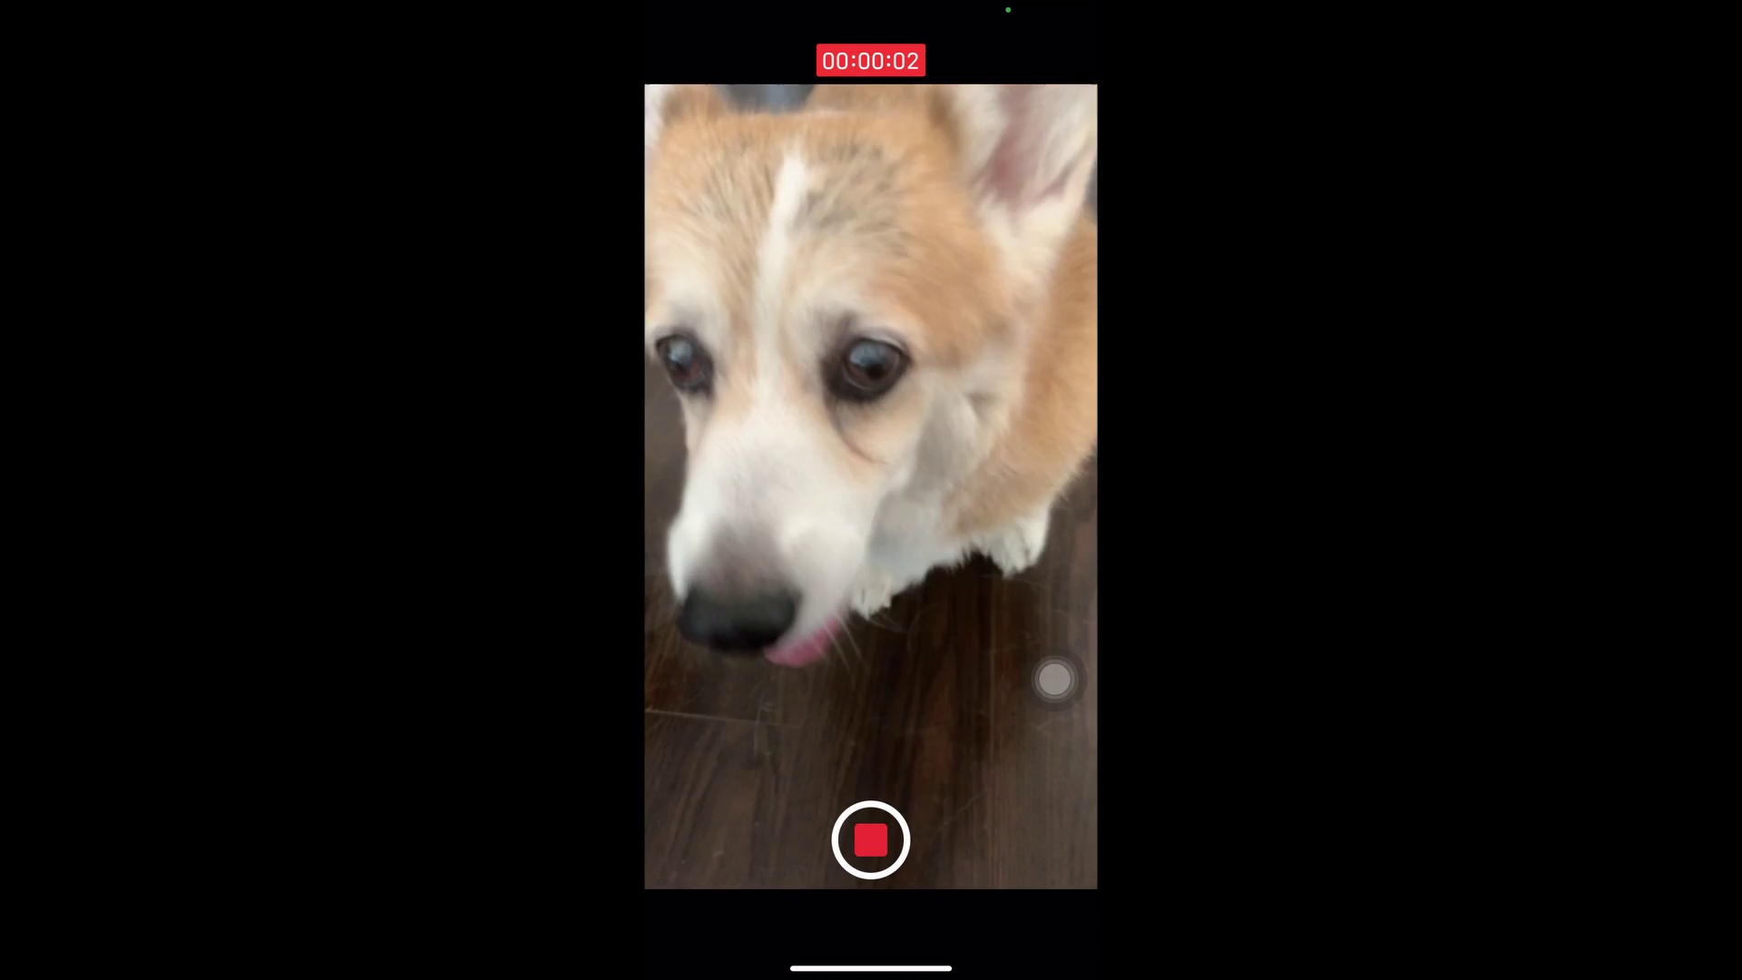
click(870, 840)
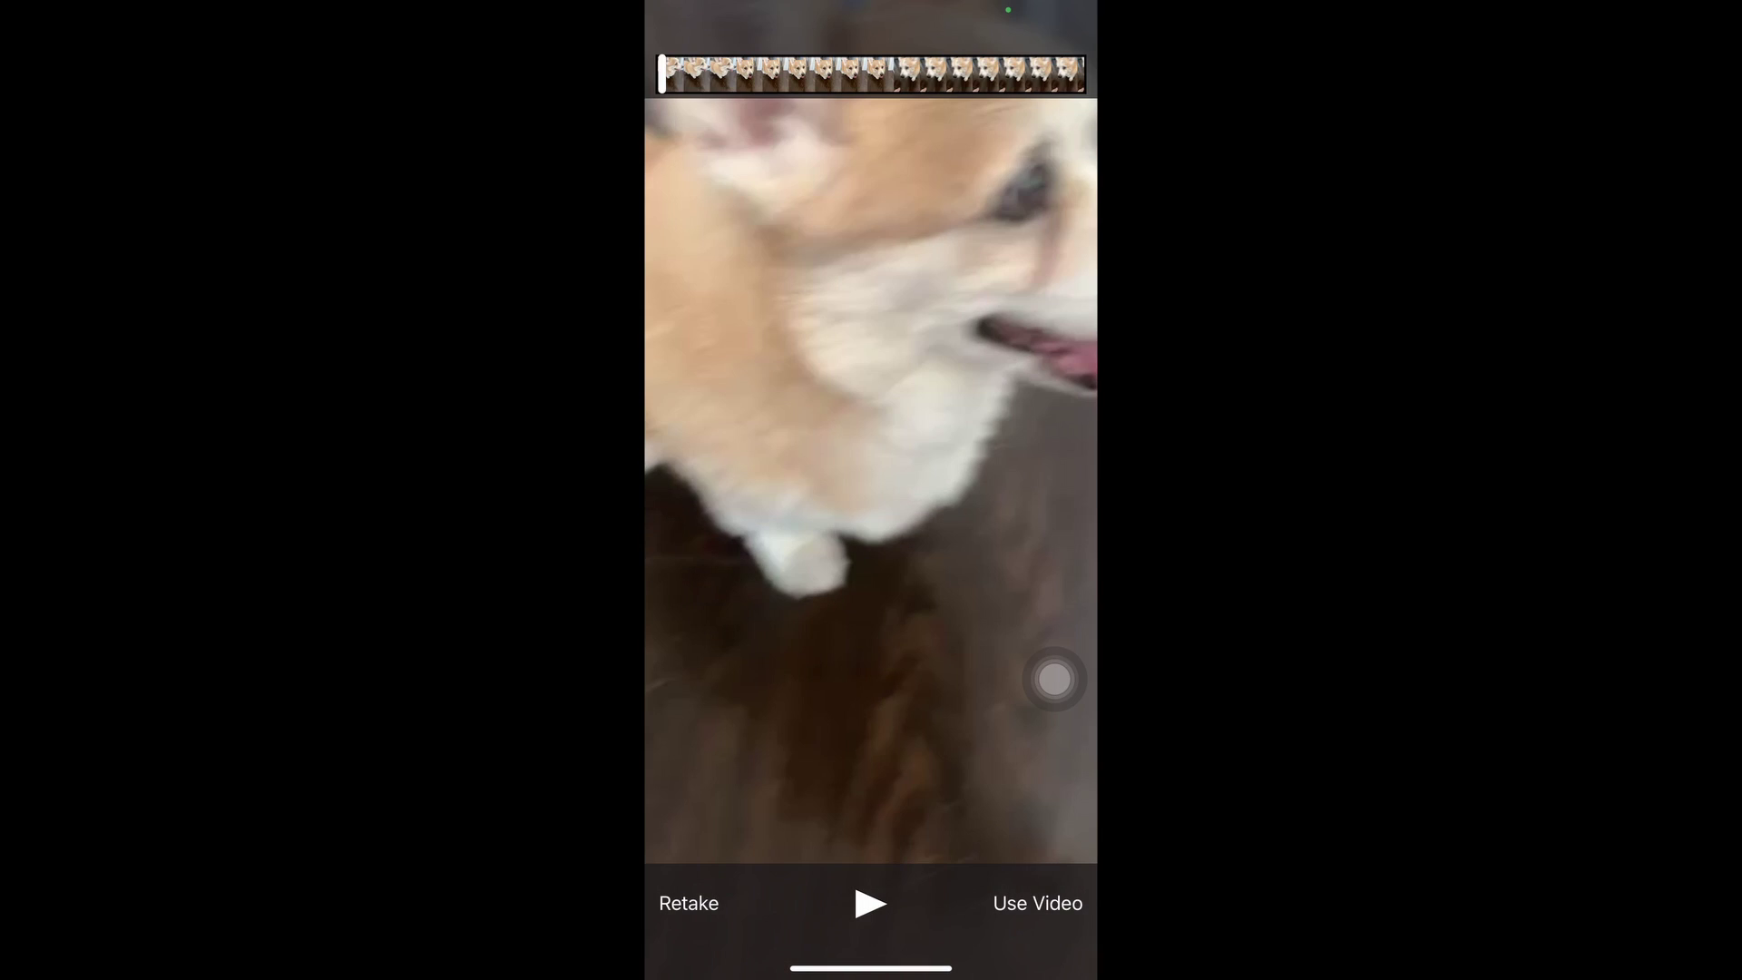
click(1038, 903)
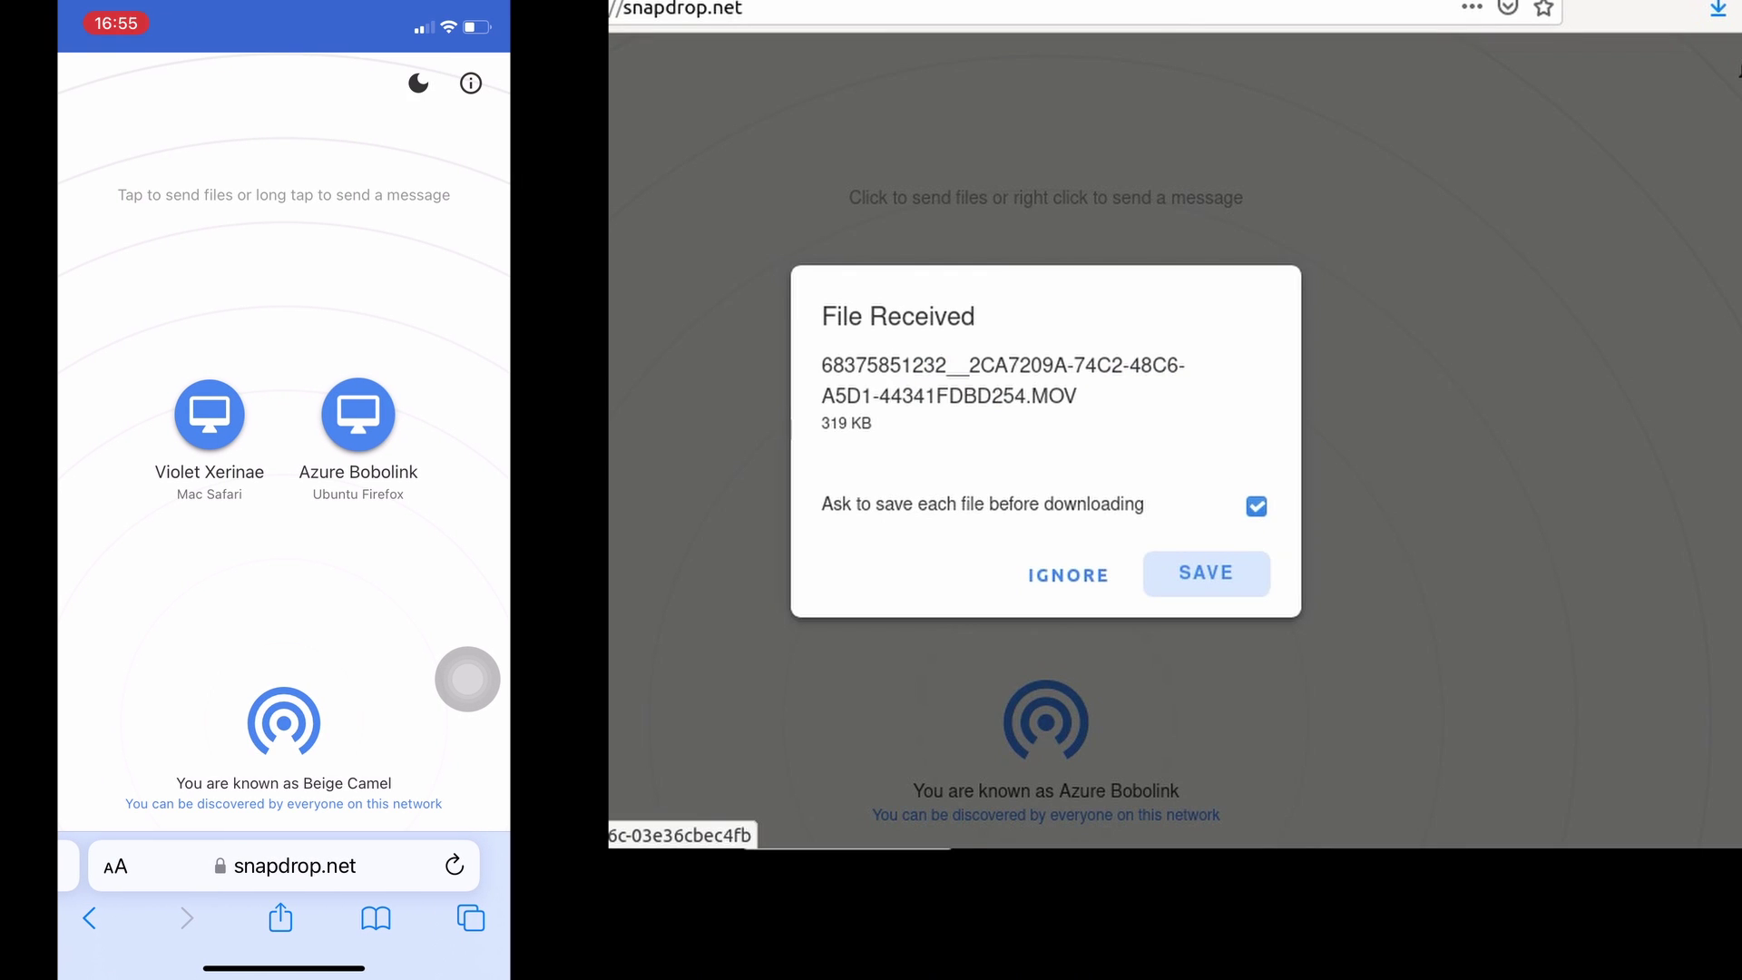
Save the received 319 KB .MOV video on the Linux machine.
key(Return)
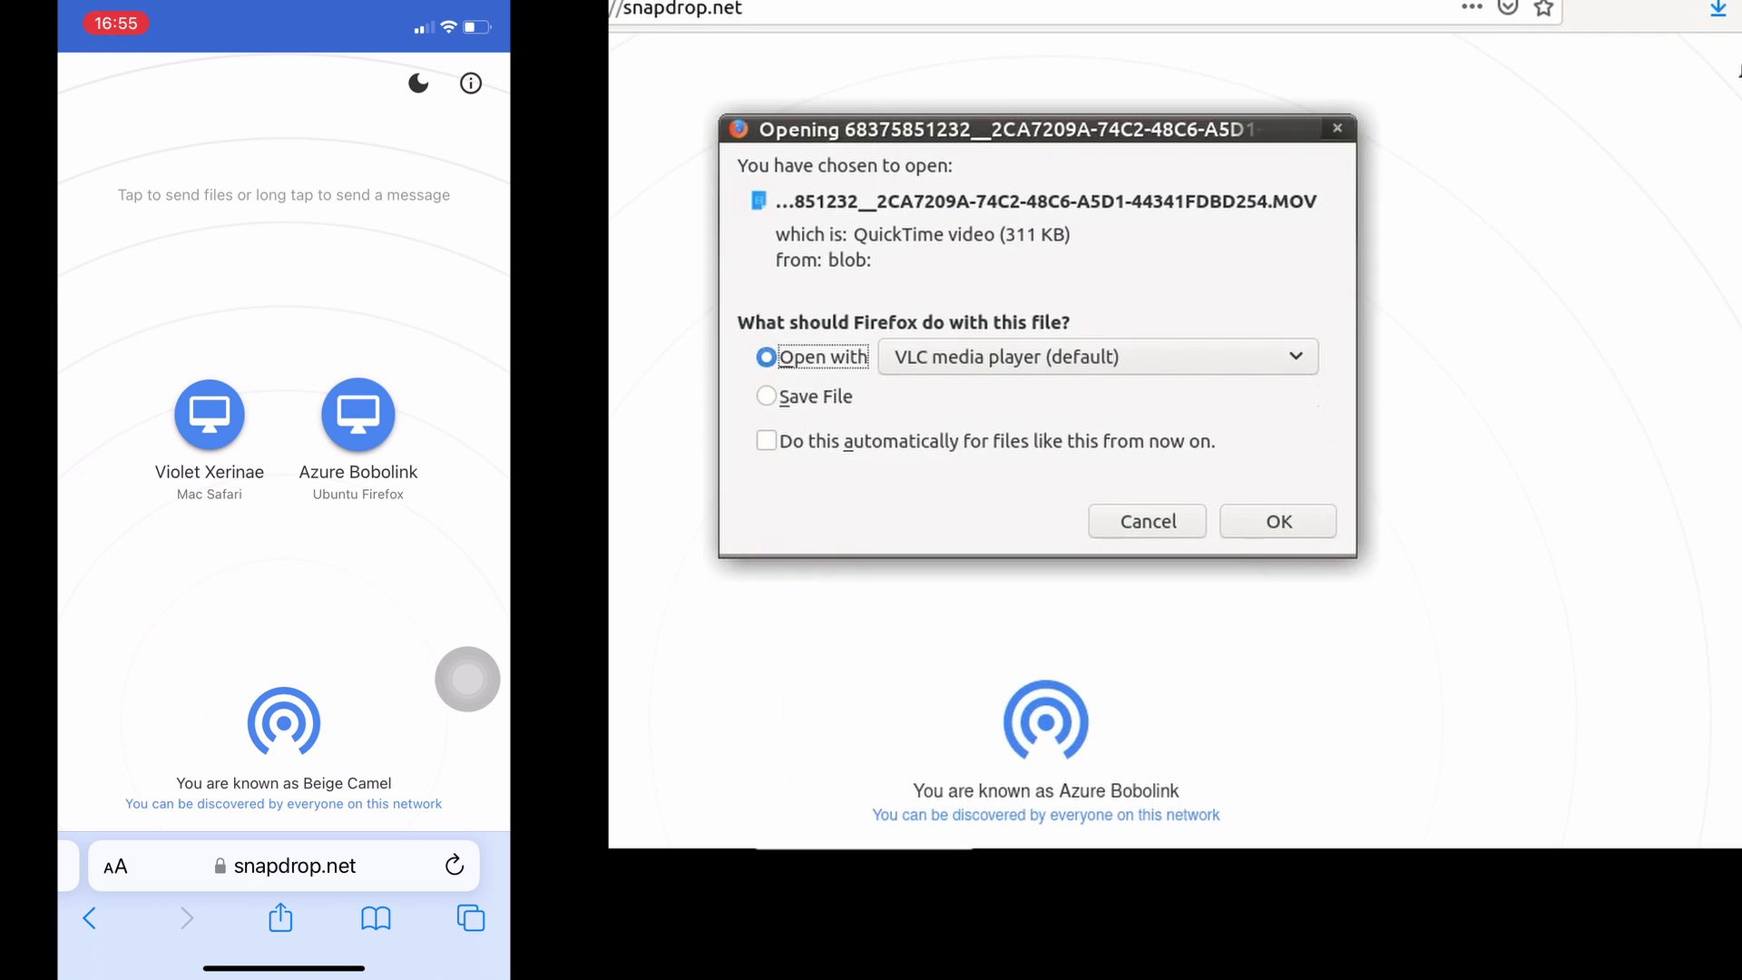
Confirm opening the received .MOV in VLC media player to play the 2-second clip.
key(Return)
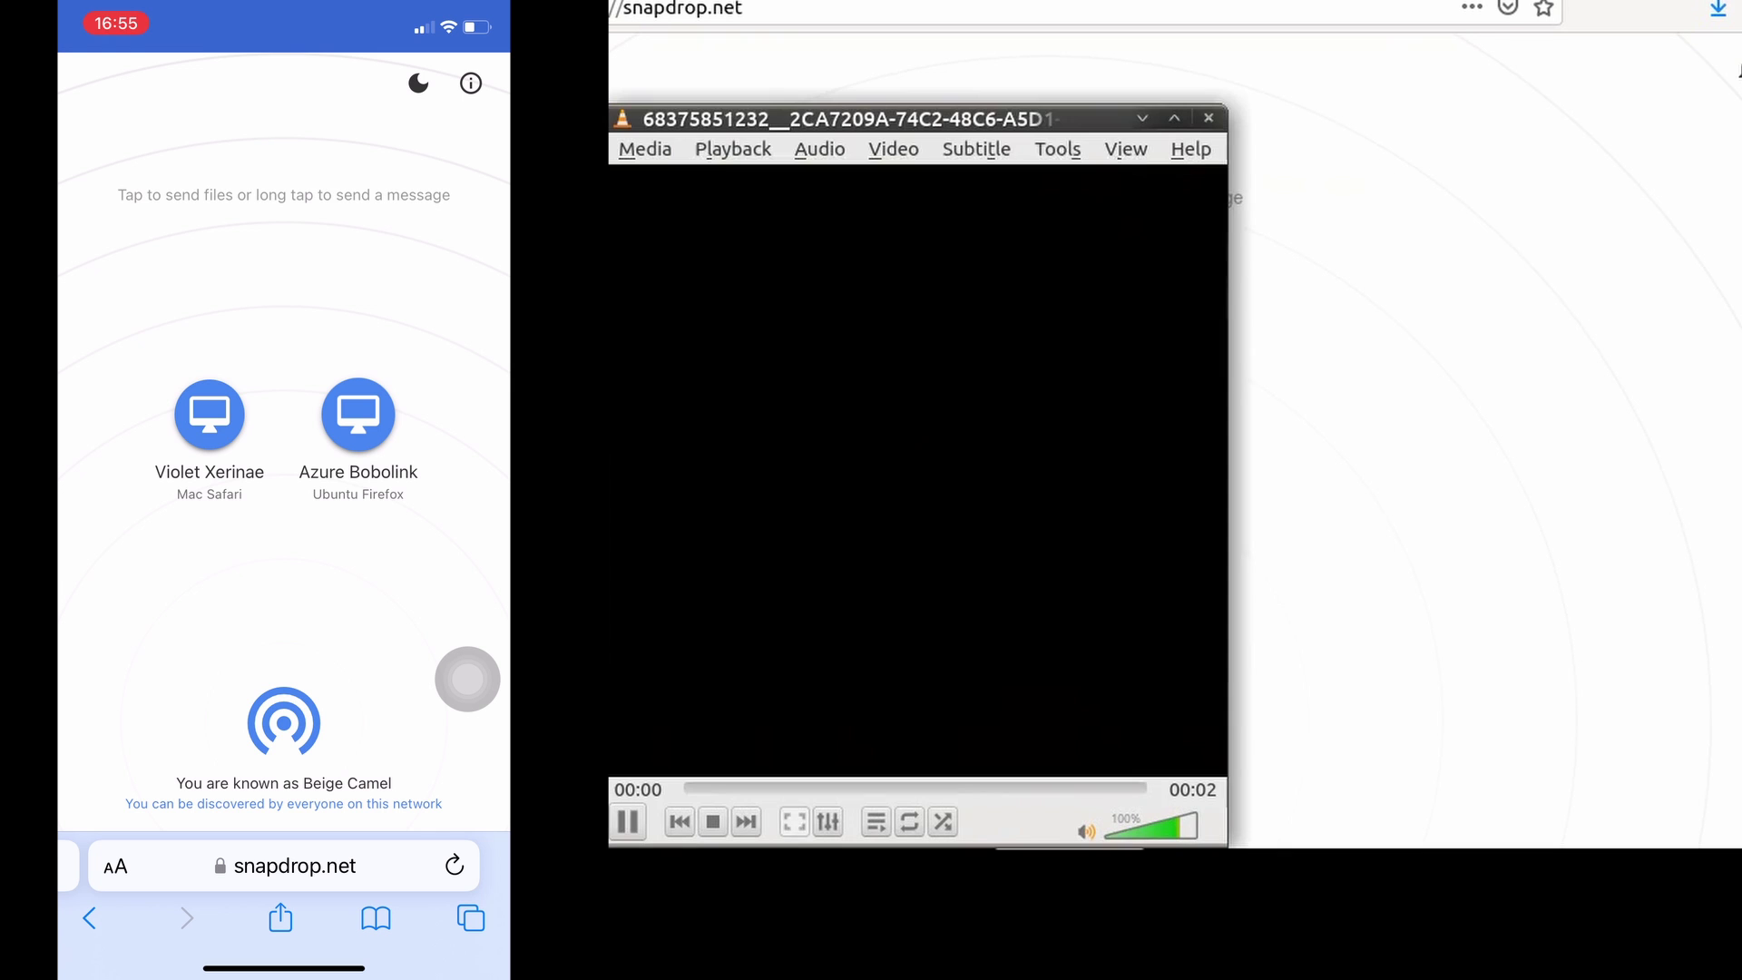